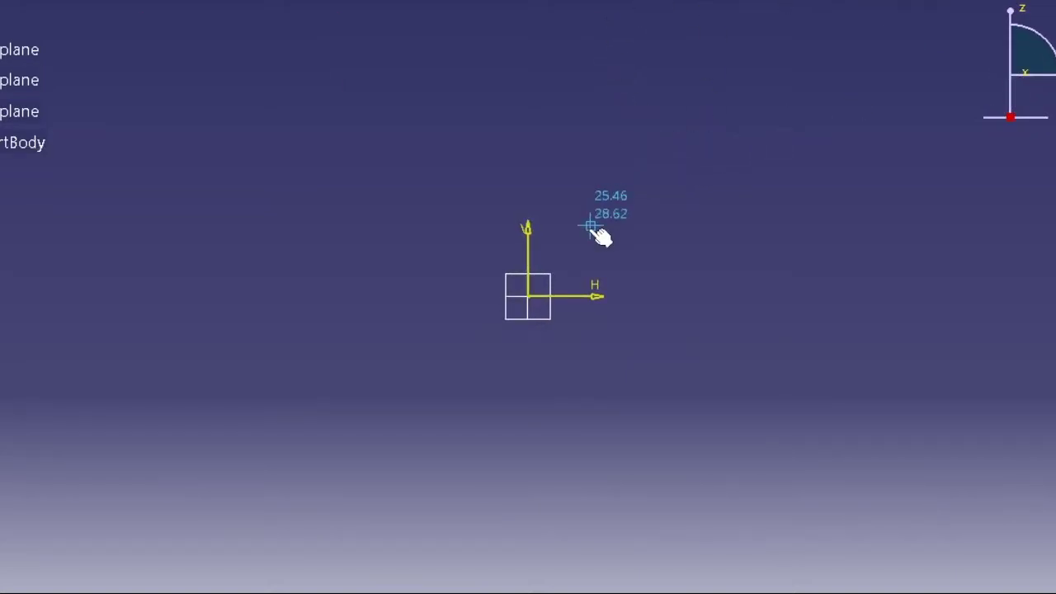
# Sketch a closed profile from the origin, about 100 mm tall, with an 8 mm stem, 24 mm radius tangent arc, slanted edge and 45 mm base.
pyautogui.click(529, 296)
pyautogui.click(528, 43)
pyautogui.click(507, 50)
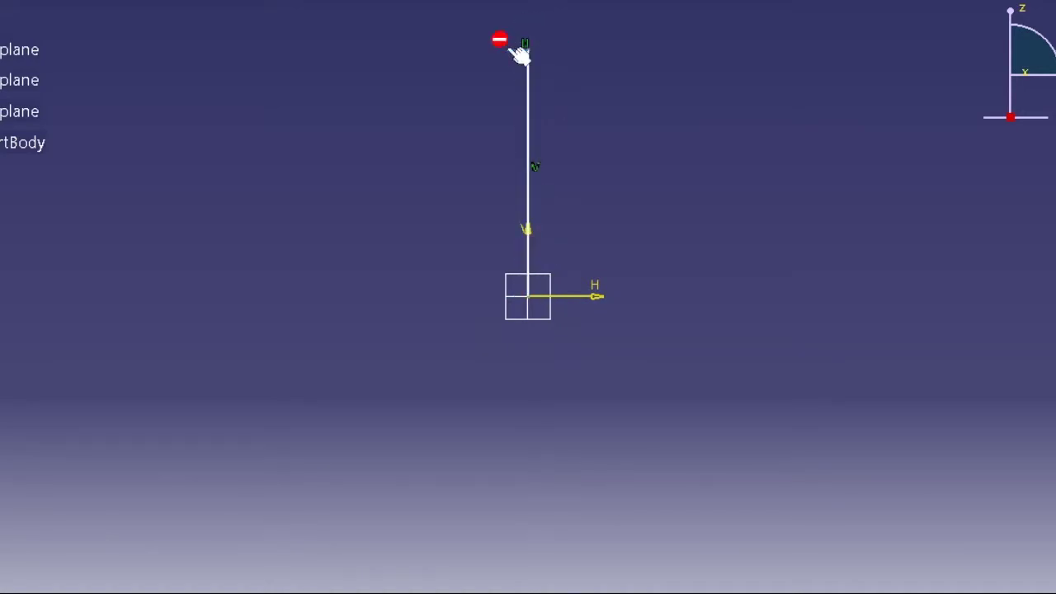
pyautogui.click(509, 155)
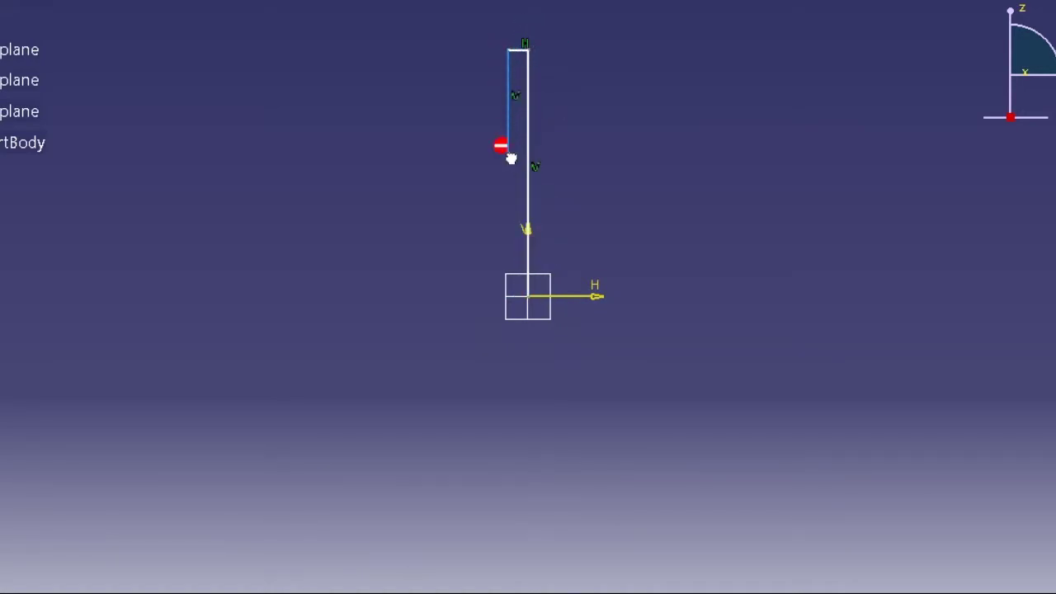
pyautogui.click(448, 215)
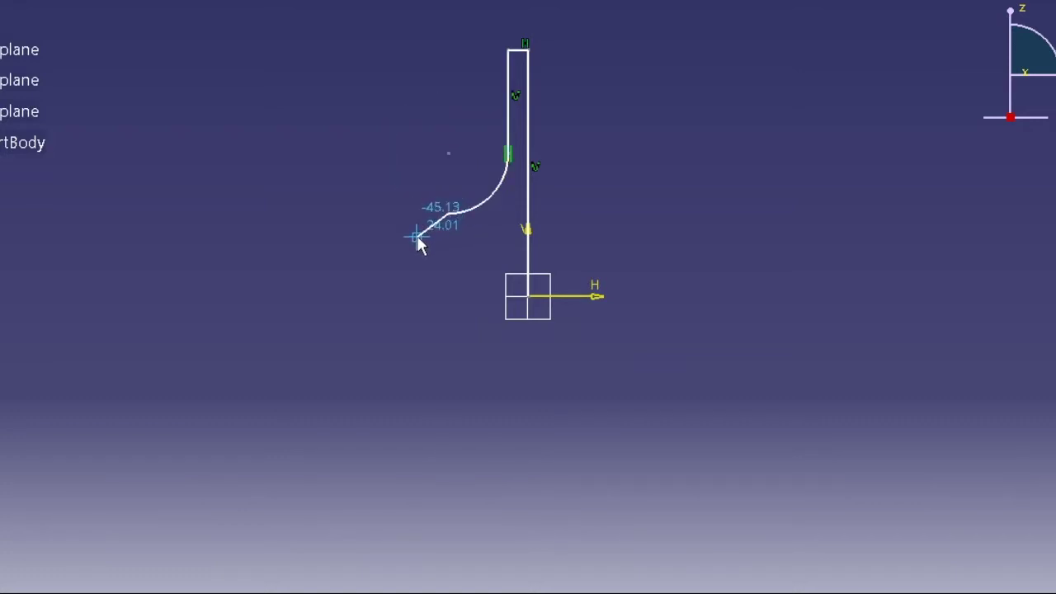
pyautogui.click(417, 235)
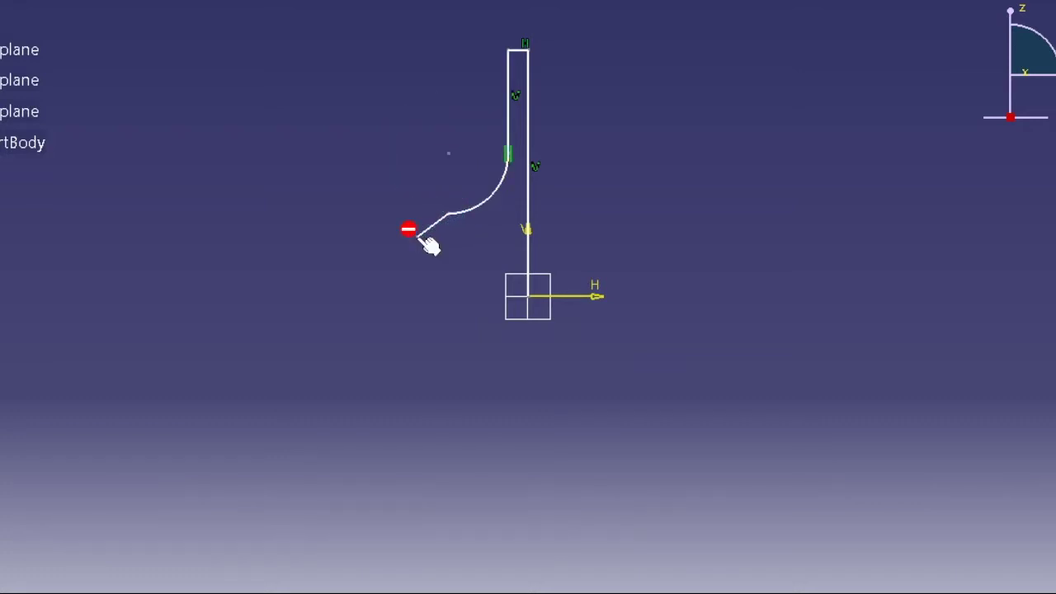
pyautogui.click(418, 295)
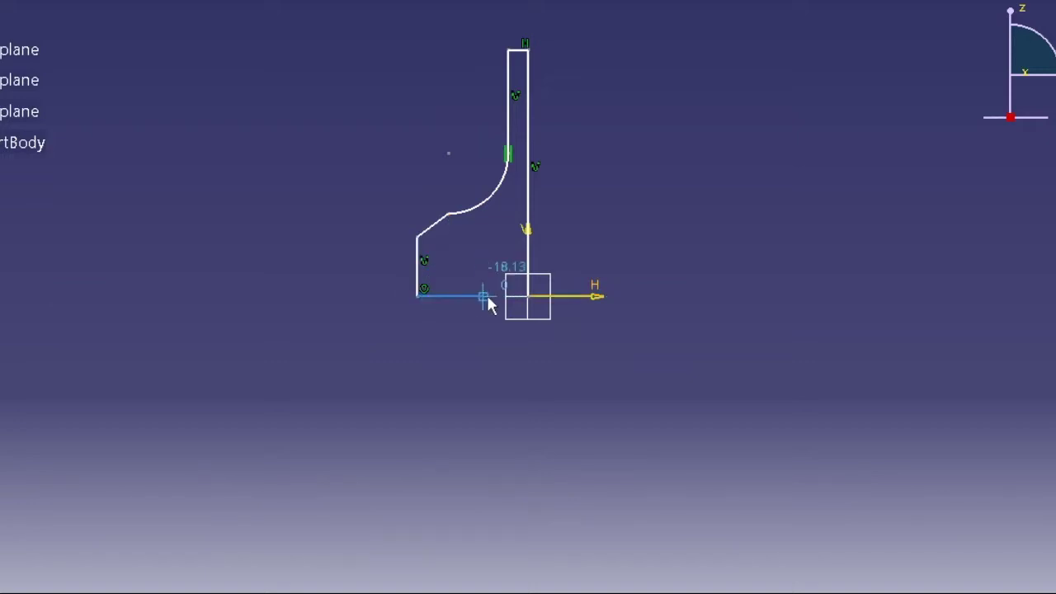
pyautogui.click(530, 297)
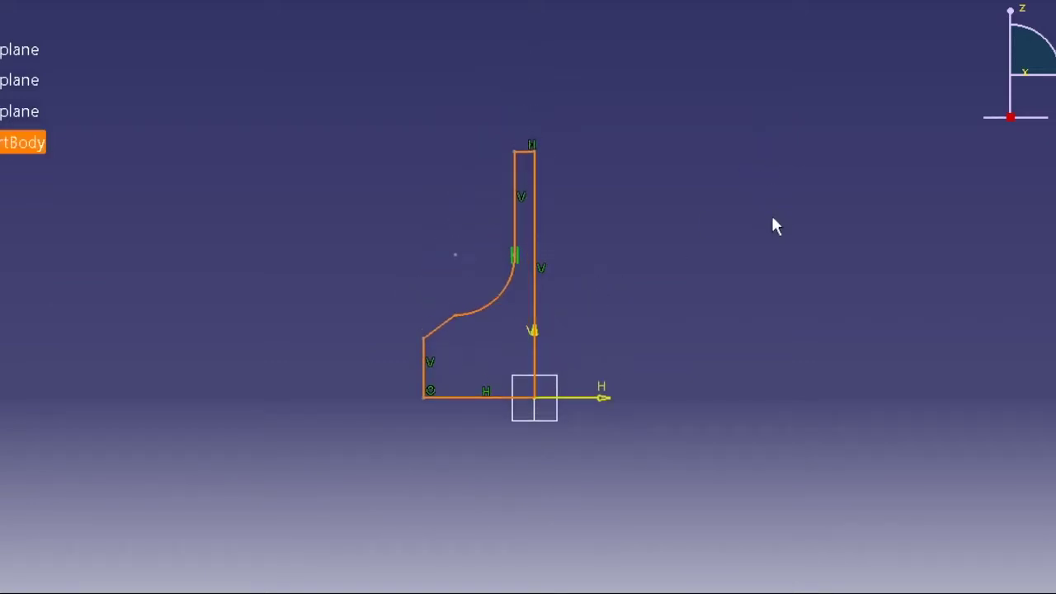
# Dimension the stem's width between its two vertical lines near the profile's upper end.
pyautogui.click(533, 180)
pyautogui.click(515, 182)
pyautogui.click(473, 175)
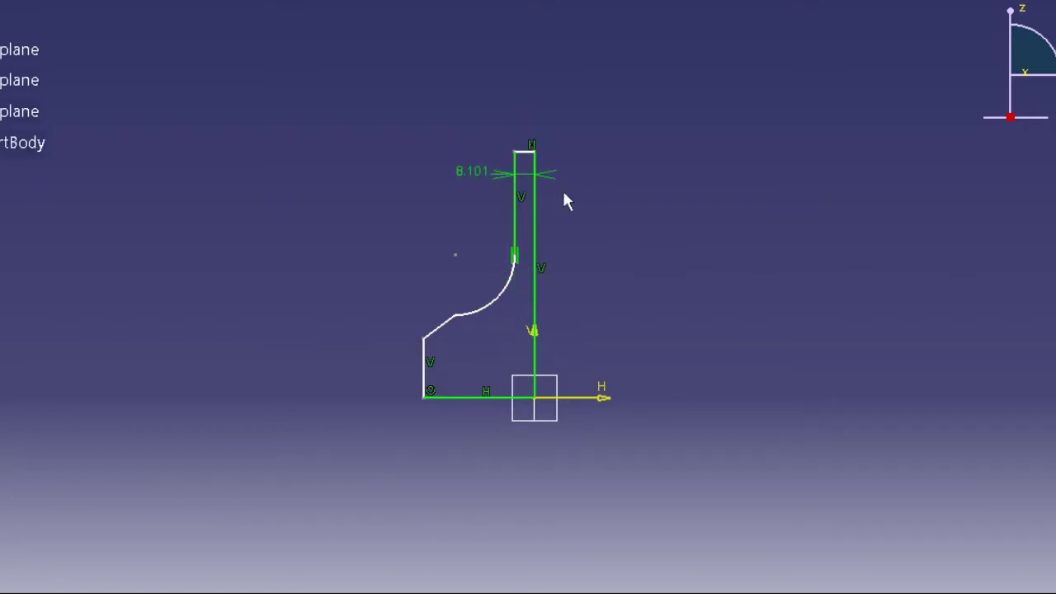
# Dimension the overall height of the profile along the vertical axis and the radius of the arc.
pyautogui.click(537, 204)
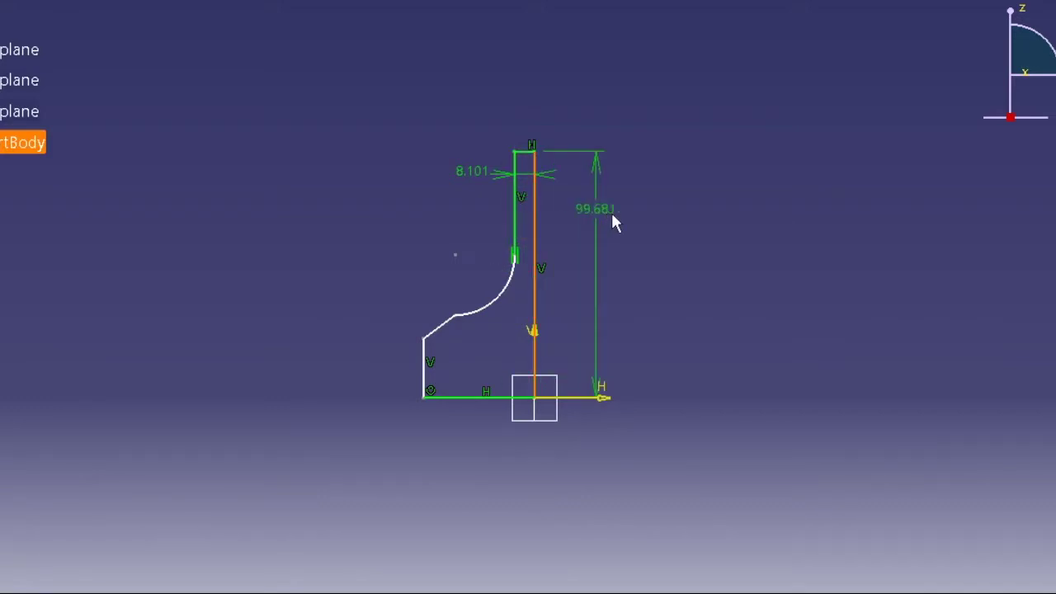
pyautogui.click(618, 223)
pyautogui.click(496, 298)
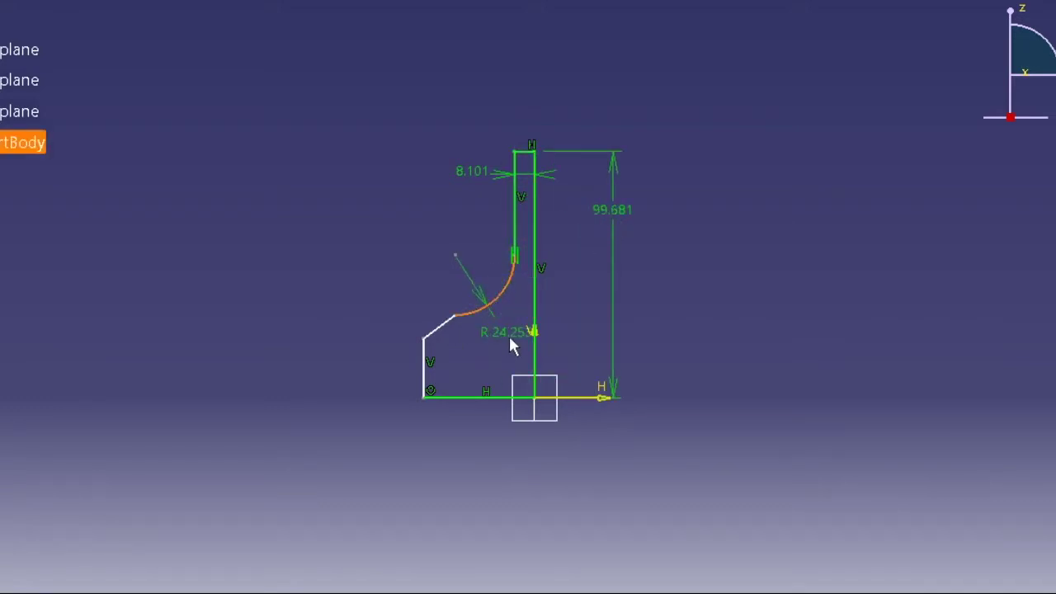
pyautogui.click(507, 334)
# Dimension the angle between the slanted edge and the base, and the height of the short outer vertical edge.
pyautogui.click(445, 333)
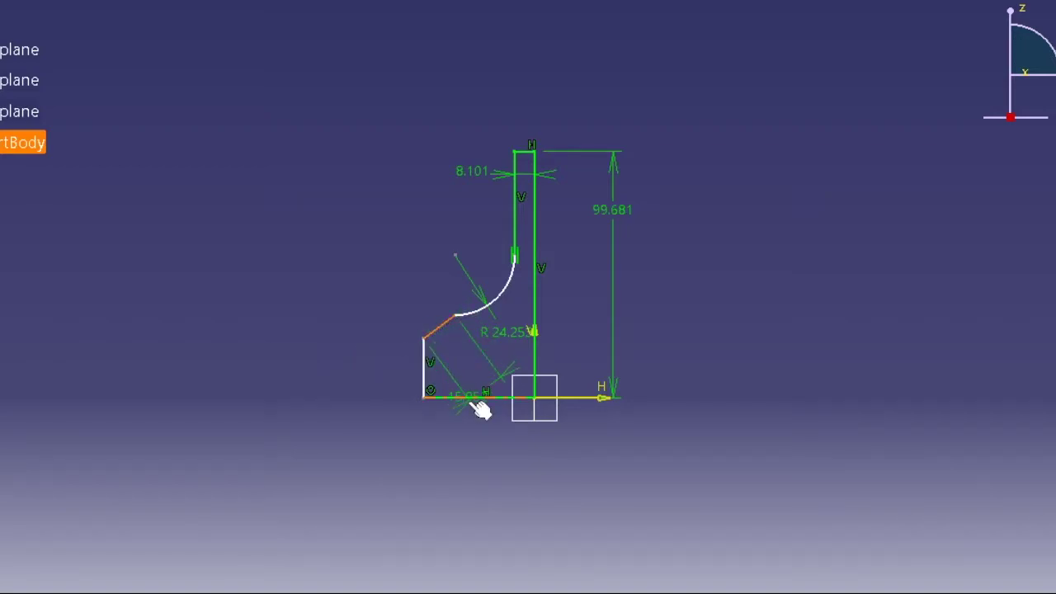
pyautogui.click(476, 400)
pyautogui.click(466, 353)
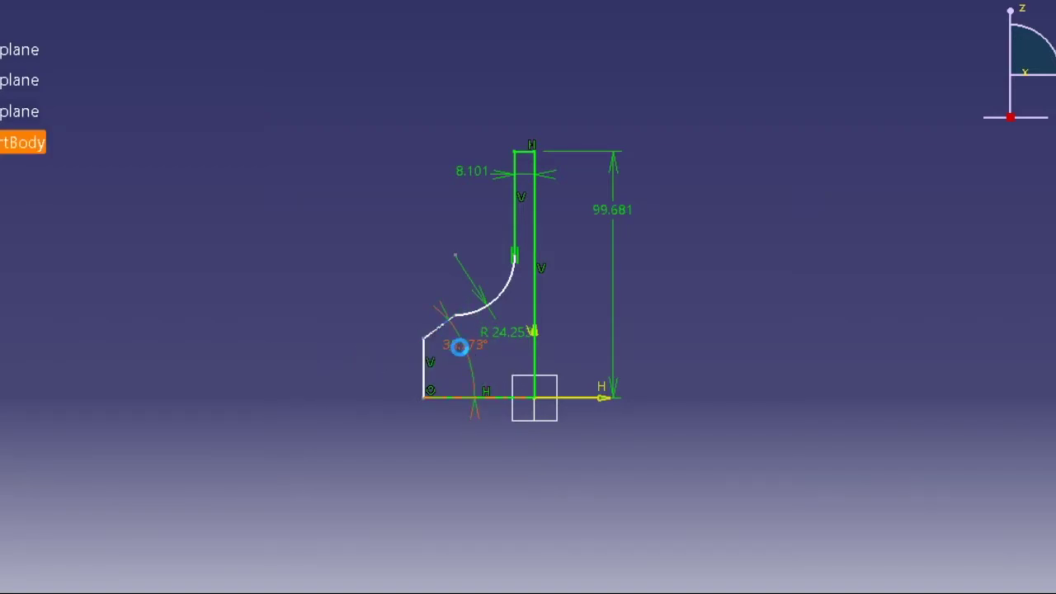
pyautogui.click(422, 360)
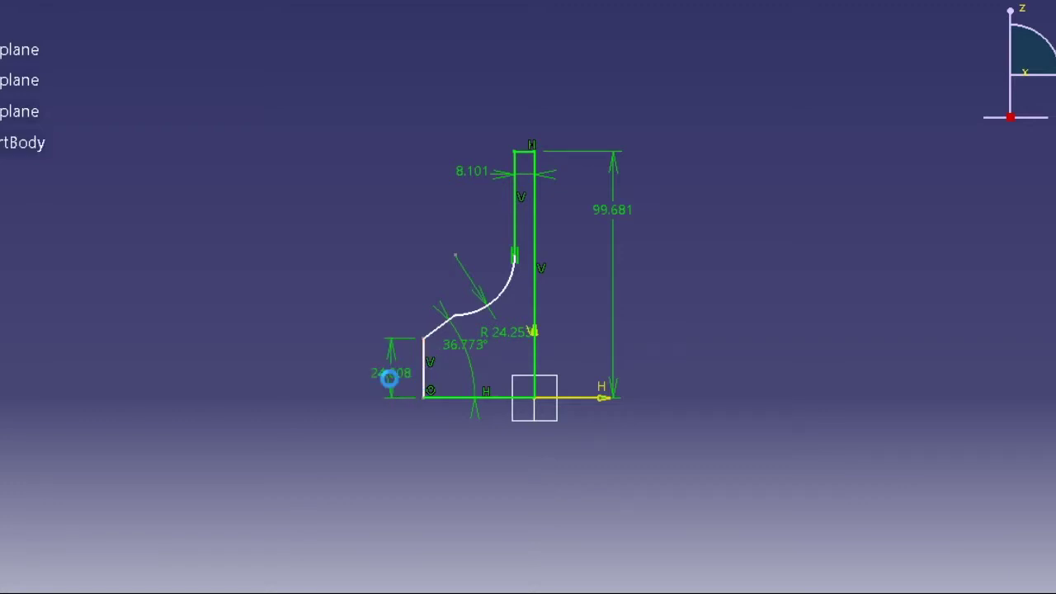
pyautogui.click(391, 378)
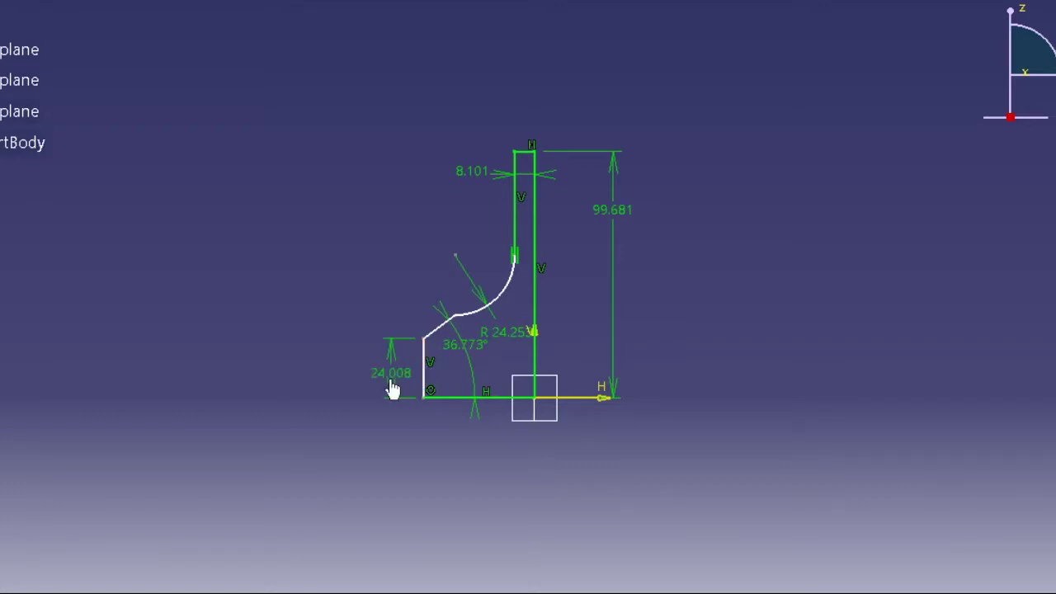
# Dimension the horizontal distance from the arc's lower endpoint to the long vertical line, and the length of the base.
pyautogui.click(455, 315)
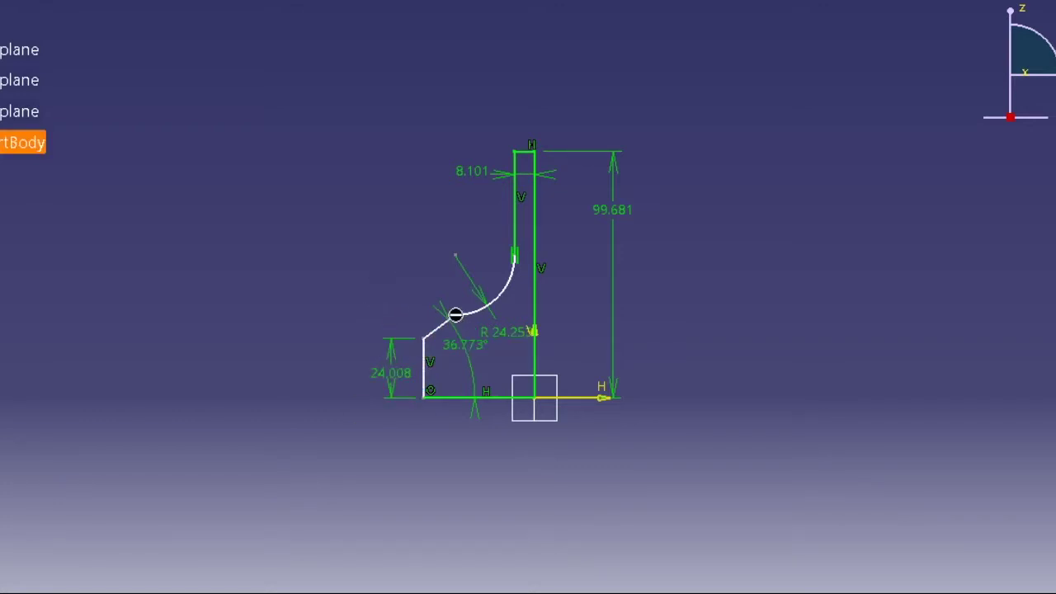
pyautogui.click(536, 264)
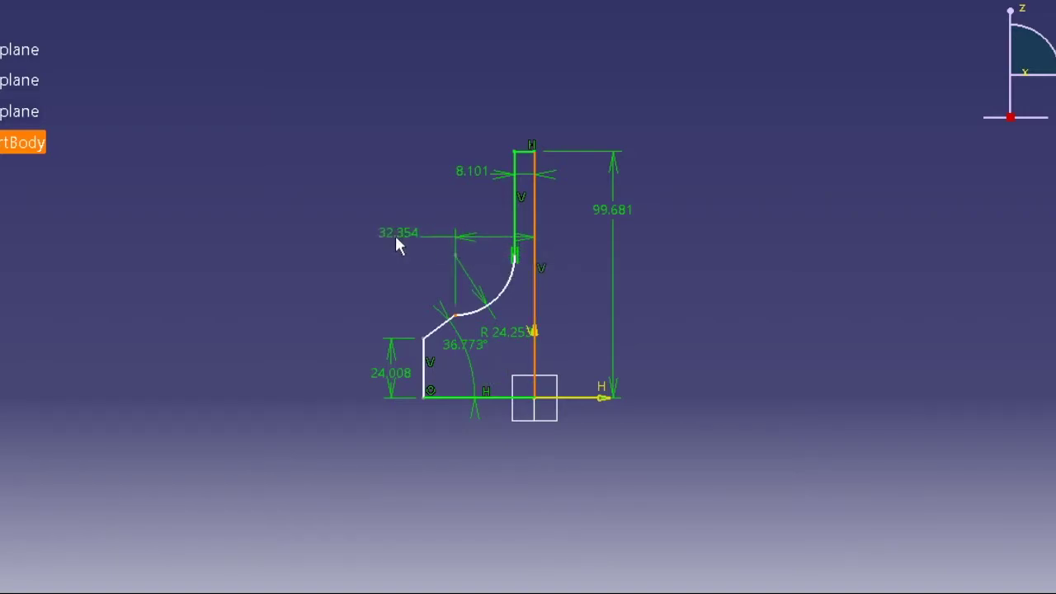
pyautogui.click(395, 236)
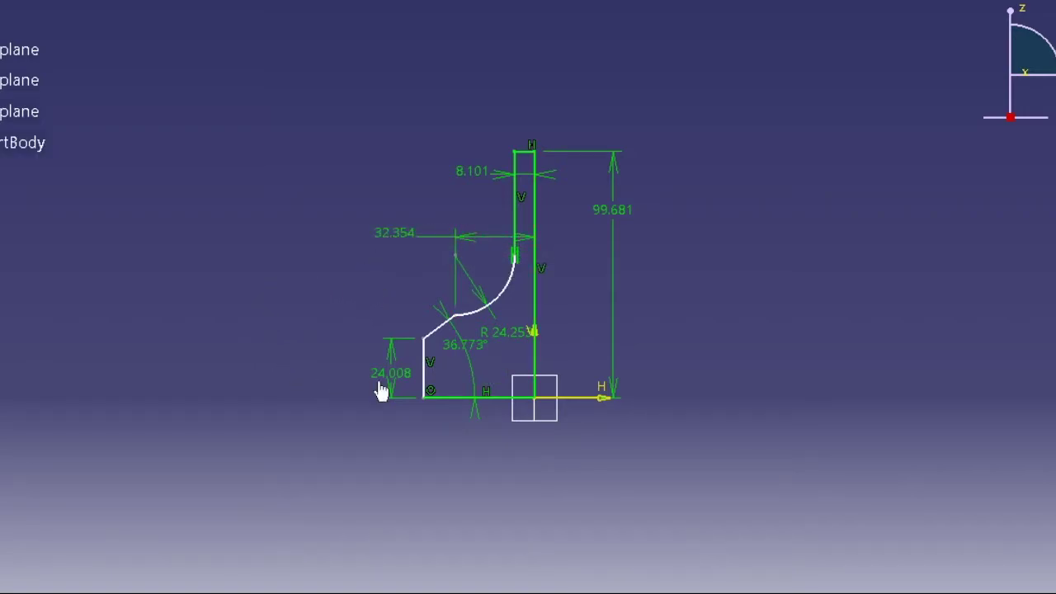
pyautogui.click(470, 398)
pyautogui.click(466, 438)
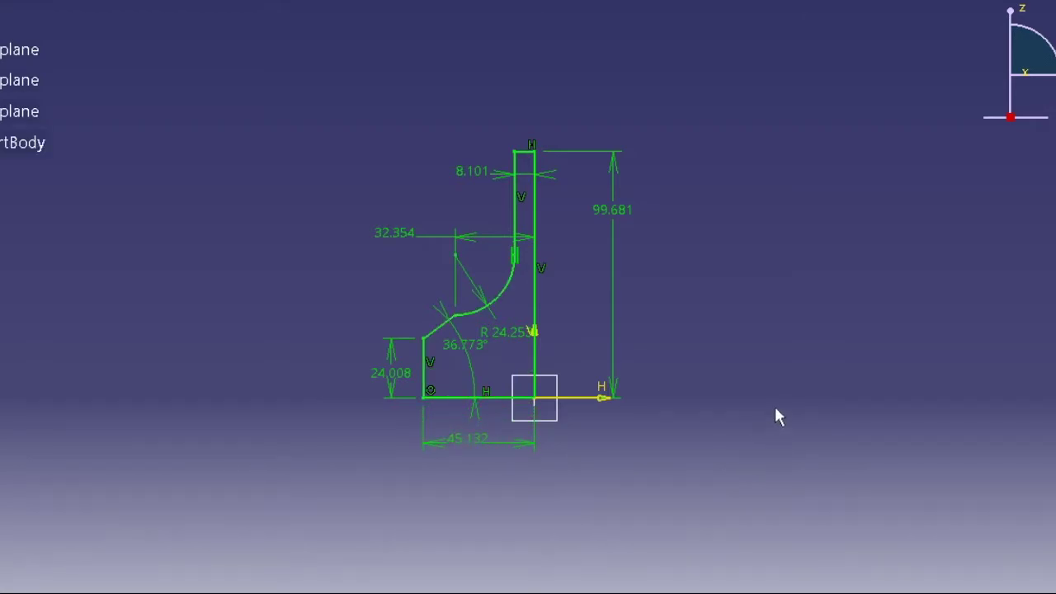
# Set the radius of the arc between the stem and the slanted edge to 13 mm.
pyautogui.click(495, 332)
pyautogui.doubleClick(495, 331)
pyautogui.write('13')
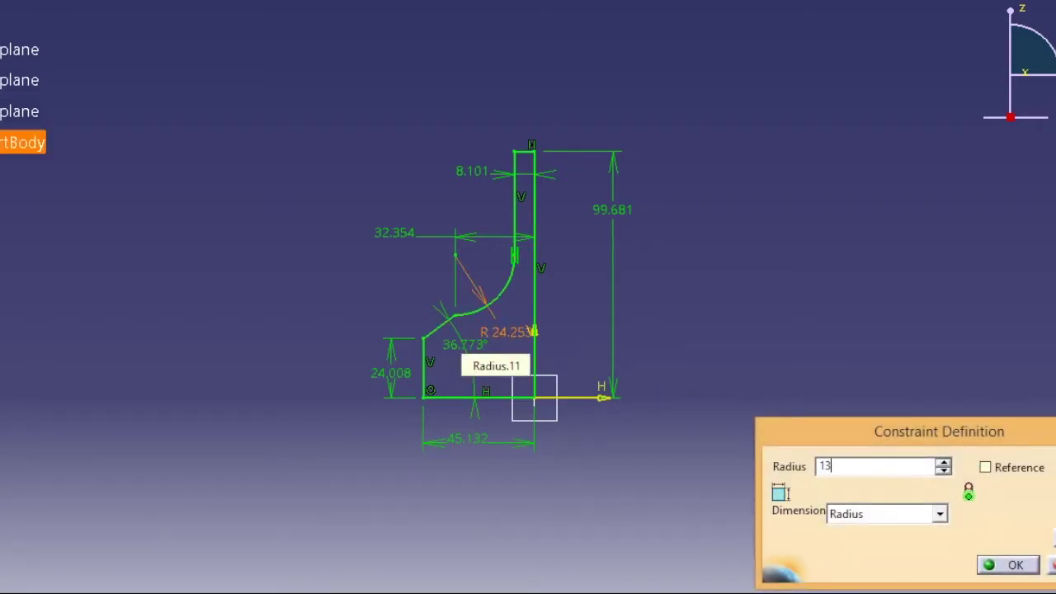
pyautogui.press('Return')
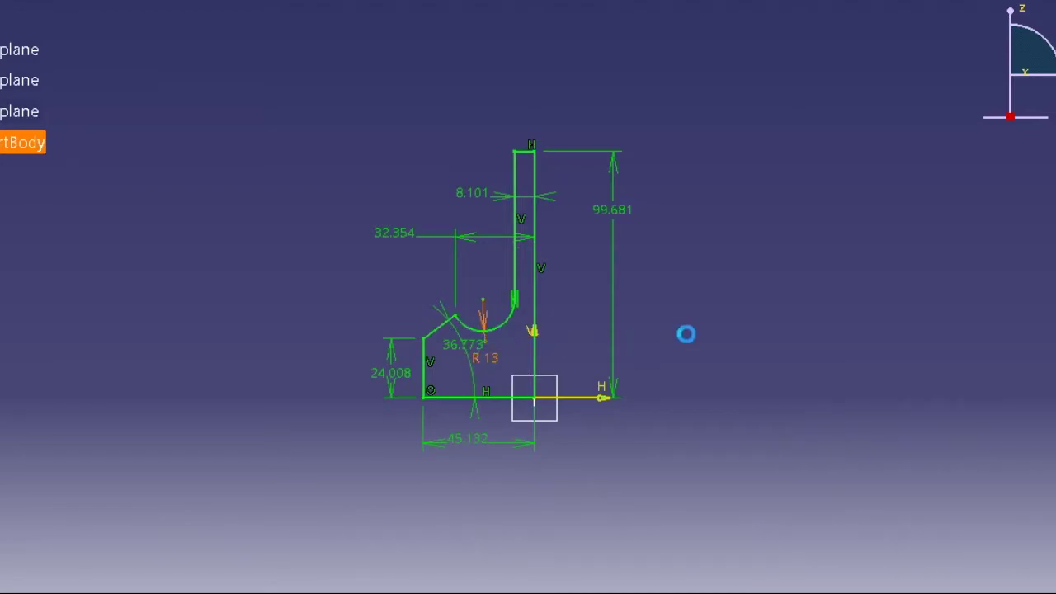
pyautogui.click(687, 333)
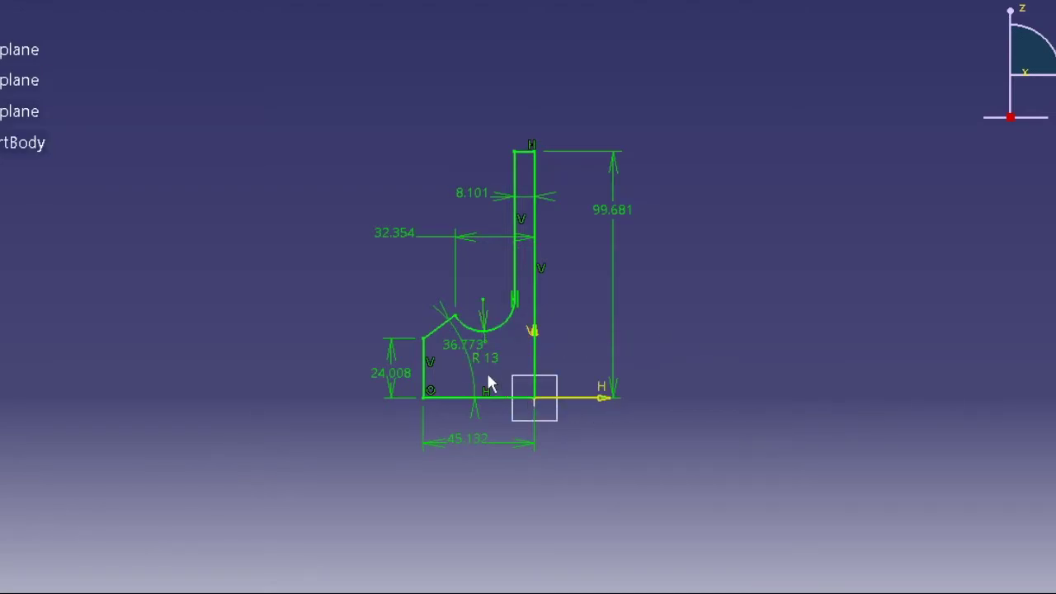
# Set the slanted edge's angle to 45° and the outer vertical edge's height to 2 mm.
pyautogui.click(464, 345)
pyautogui.doubleClick(462, 344)
pyautogui.write('45')
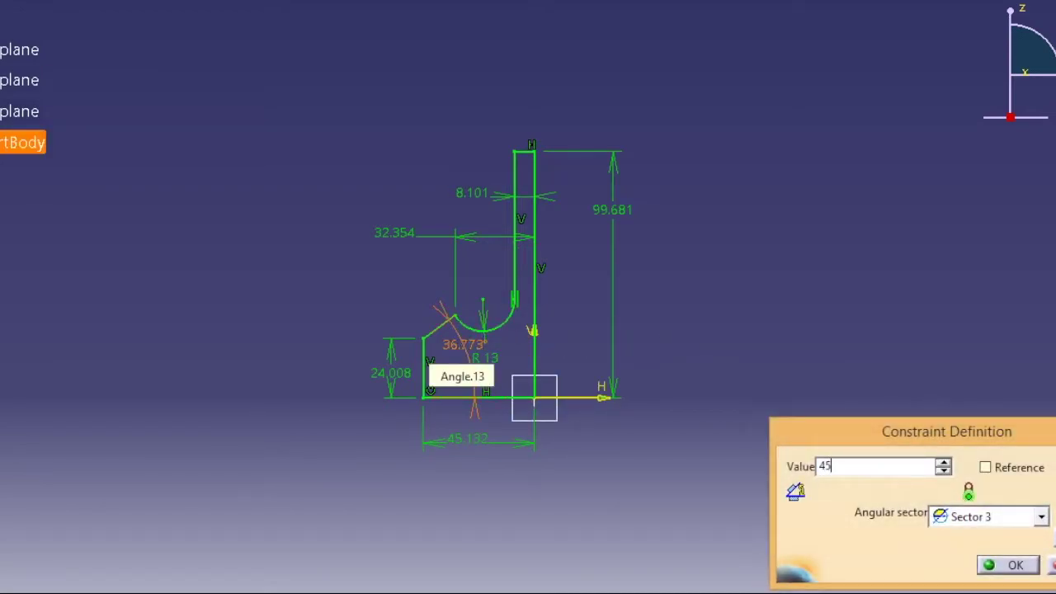
pyautogui.press('Return')
pyautogui.click(389, 372)
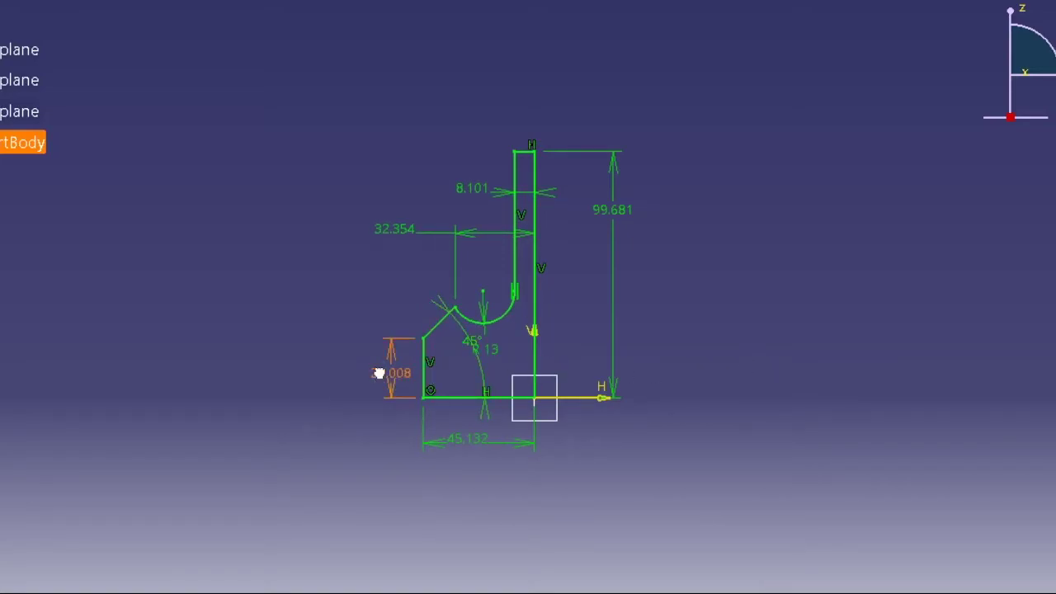
pyautogui.doubleClick(388, 374)
pyautogui.write('5')
pyautogui.press('Return')
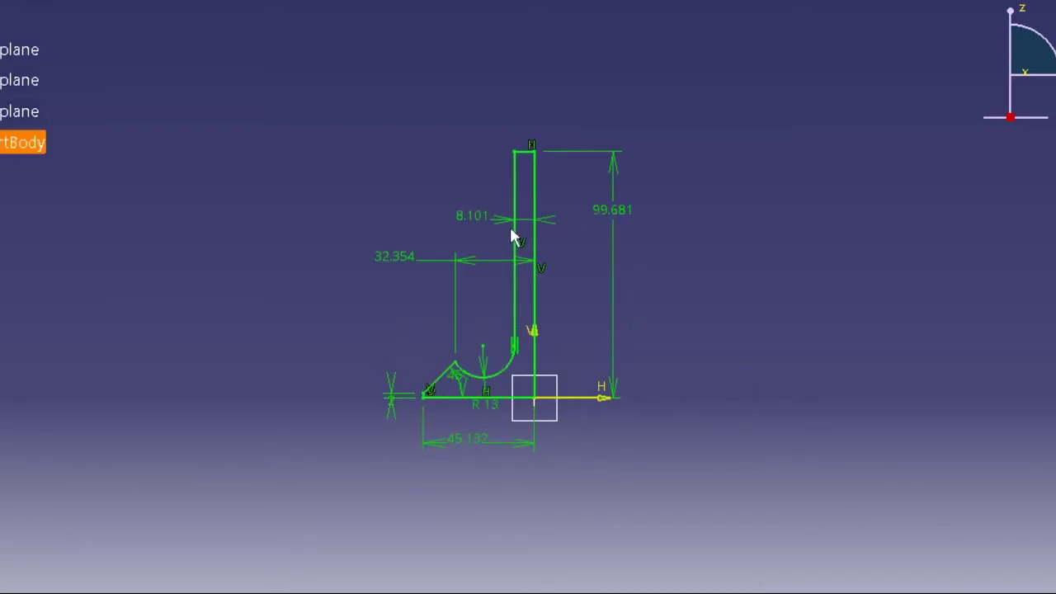
# Try to set the stem's width to 4.5 mm and undo the change.
pyautogui.doubleClick(477, 217)
pyautogui.write('4.5')
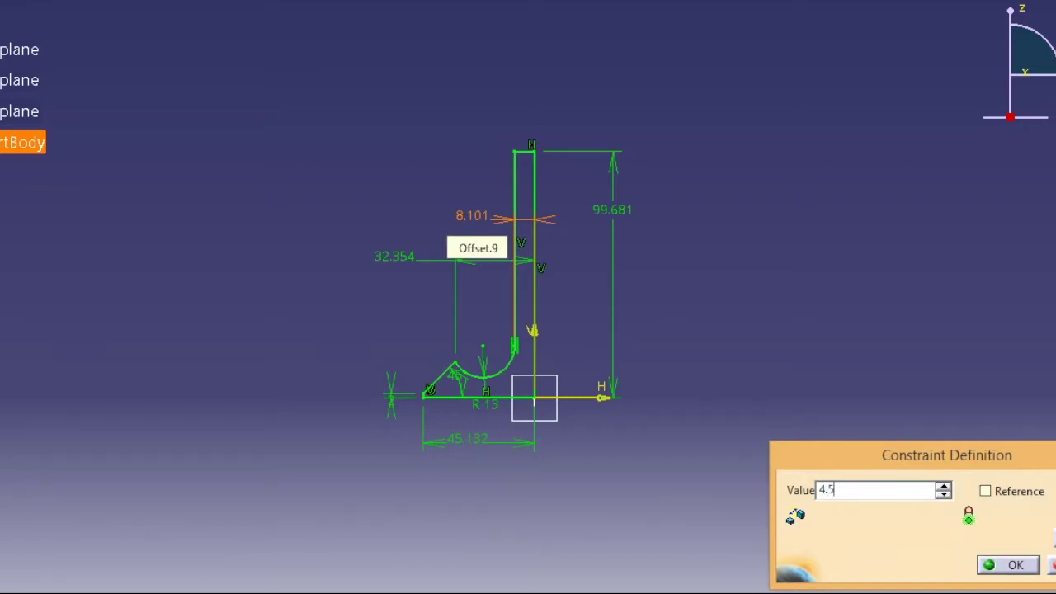
pyautogui.press('Return')
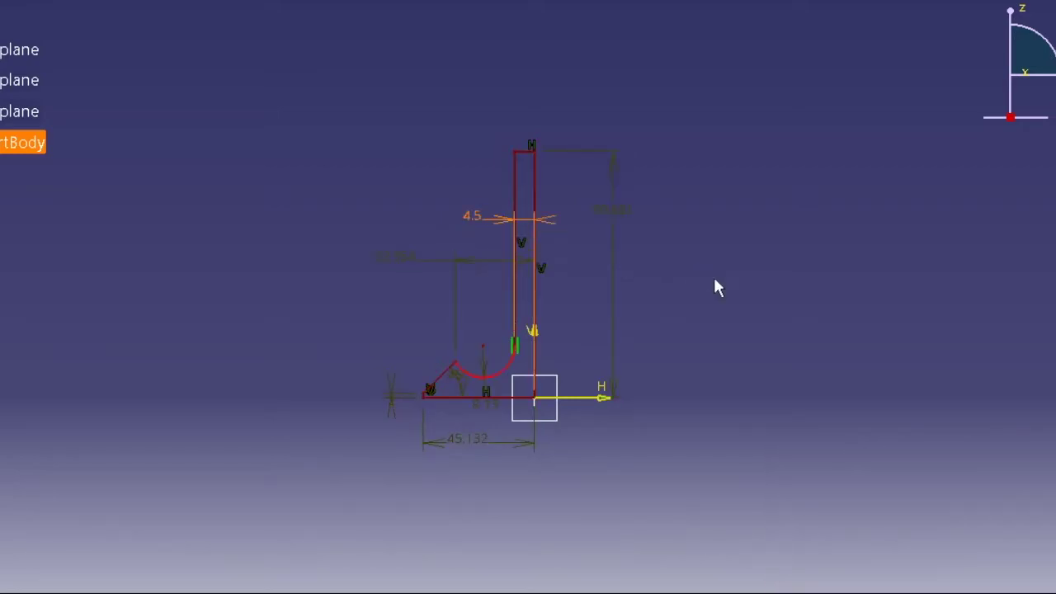
pyautogui.hotkey('ctrl', 'z')
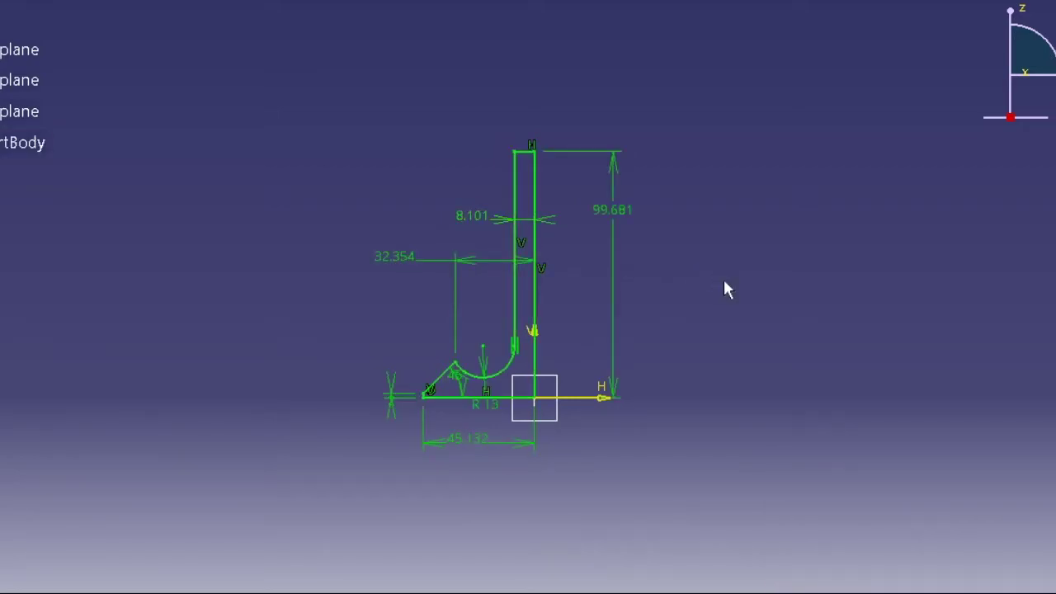
# Set the arc endpoint's distance from the long vertical line to 18 mm and the profile's overall height to 111.5 mm.
pyautogui.doubleClick(410, 263)
pyautogui.write('18')
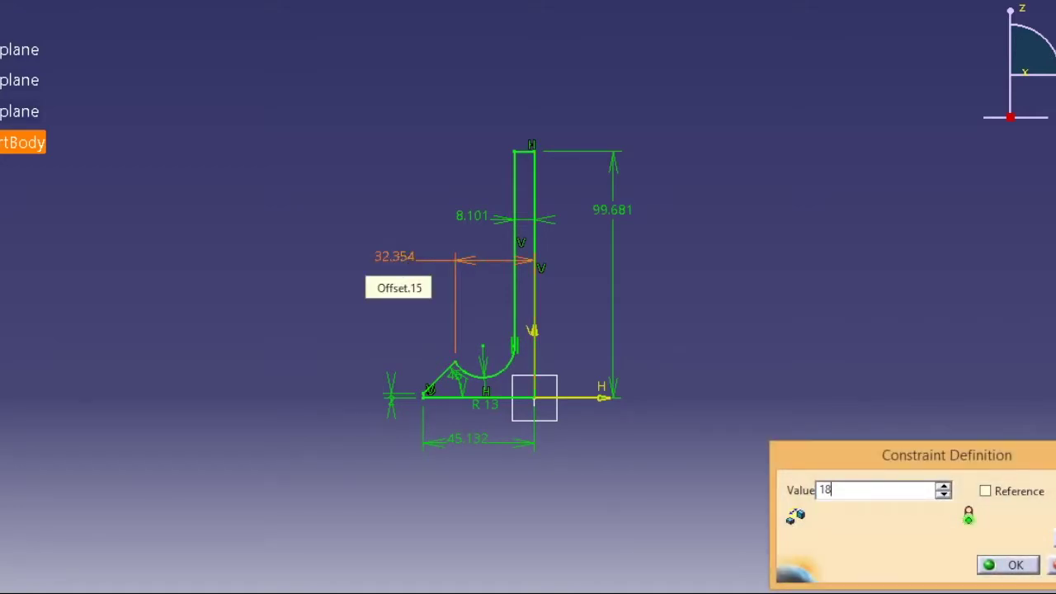
pyautogui.press('Return')
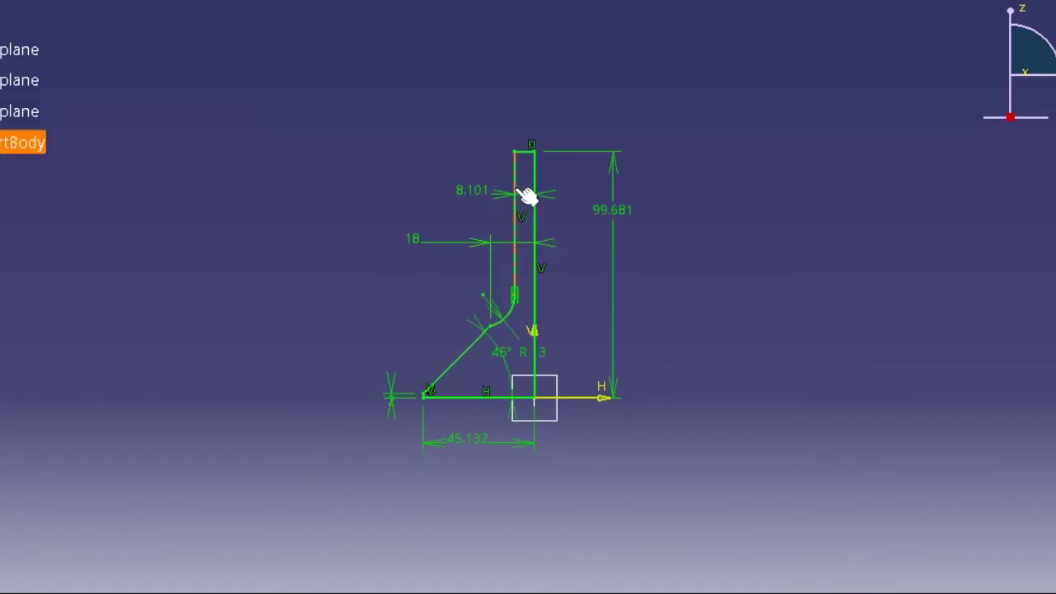
pyautogui.doubleClick(607, 216)
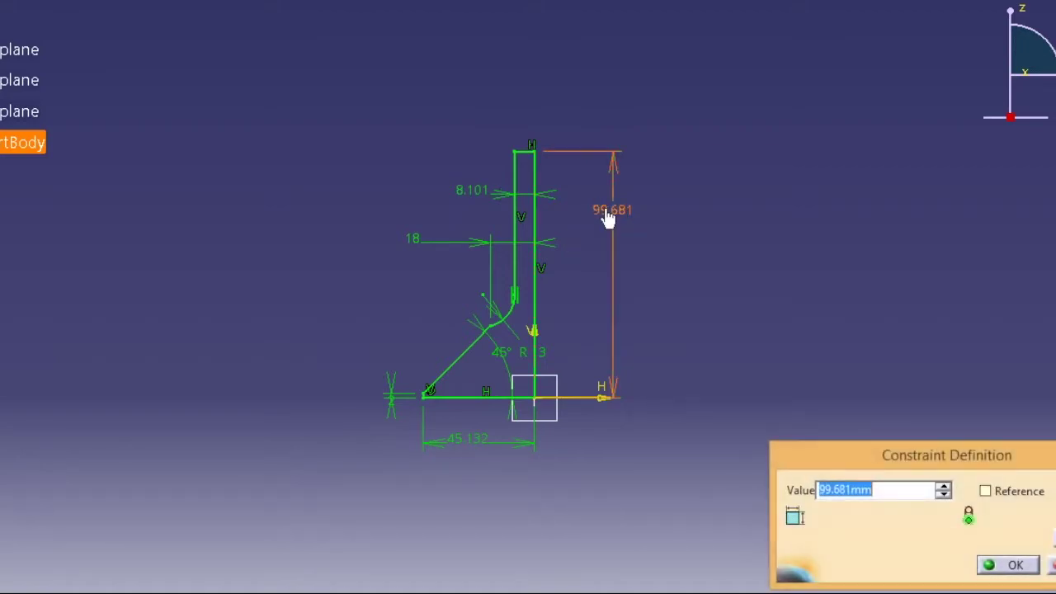
pyautogui.write('111.5')
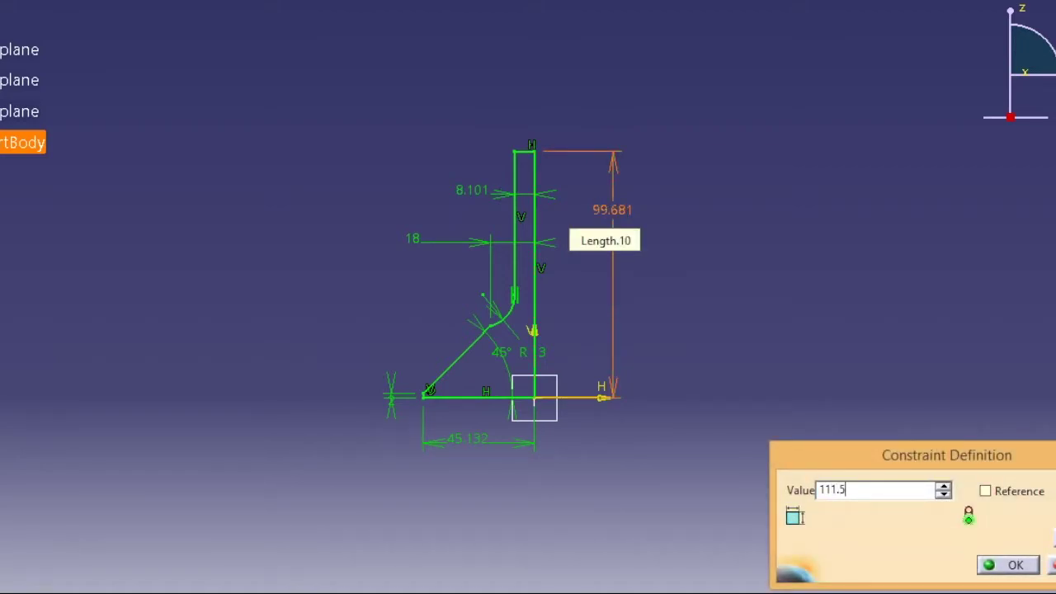
pyautogui.press('Return')
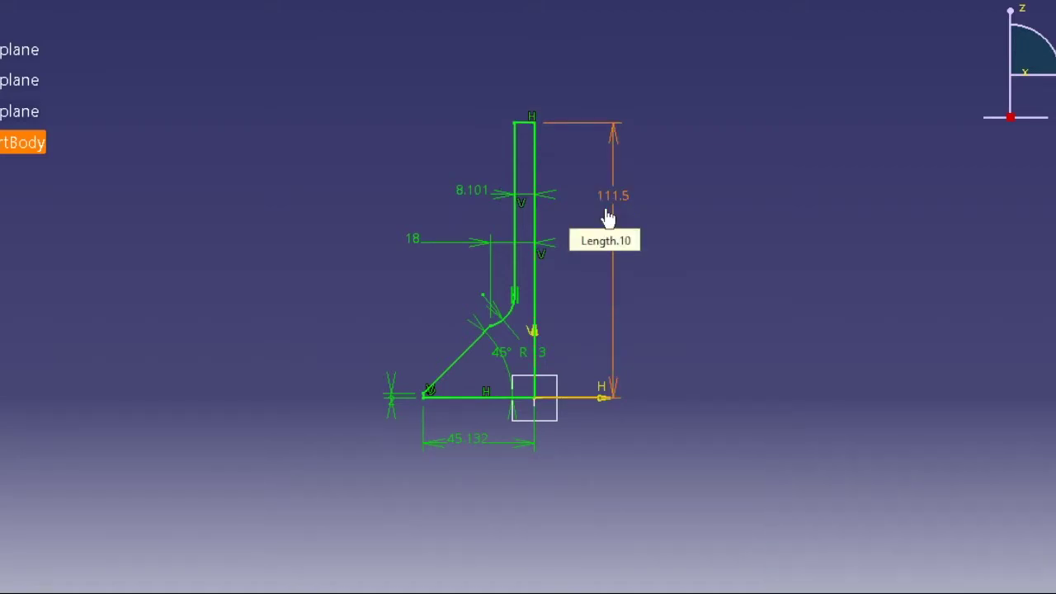
# Set the stem's width to 4.5 mm and the base length to 22.5 mm.
pyautogui.doubleClick(469, 196)
pyautogui.write('4.5')
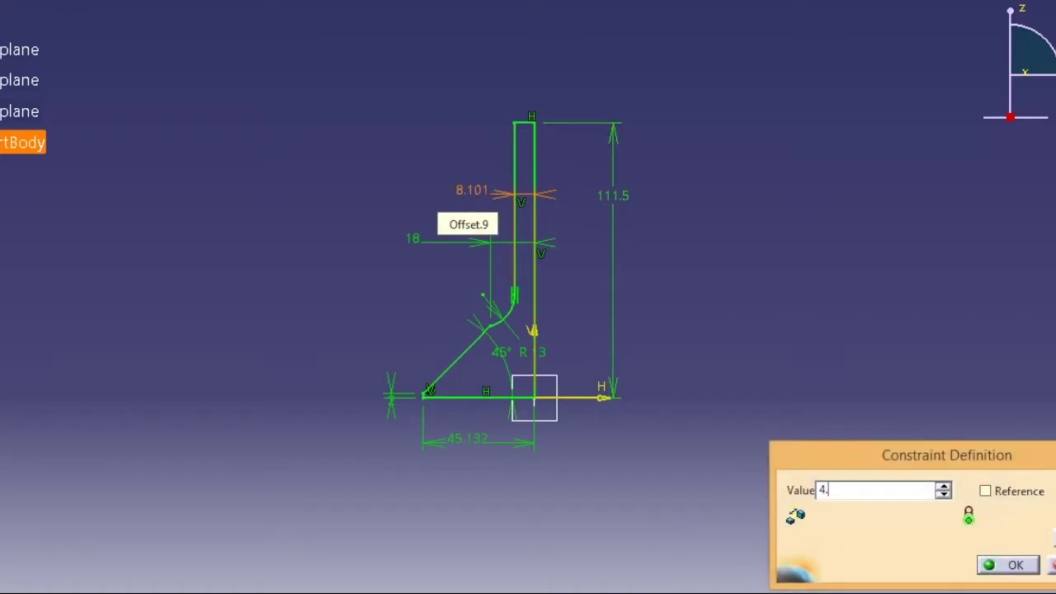
pyautogui.press('Return')
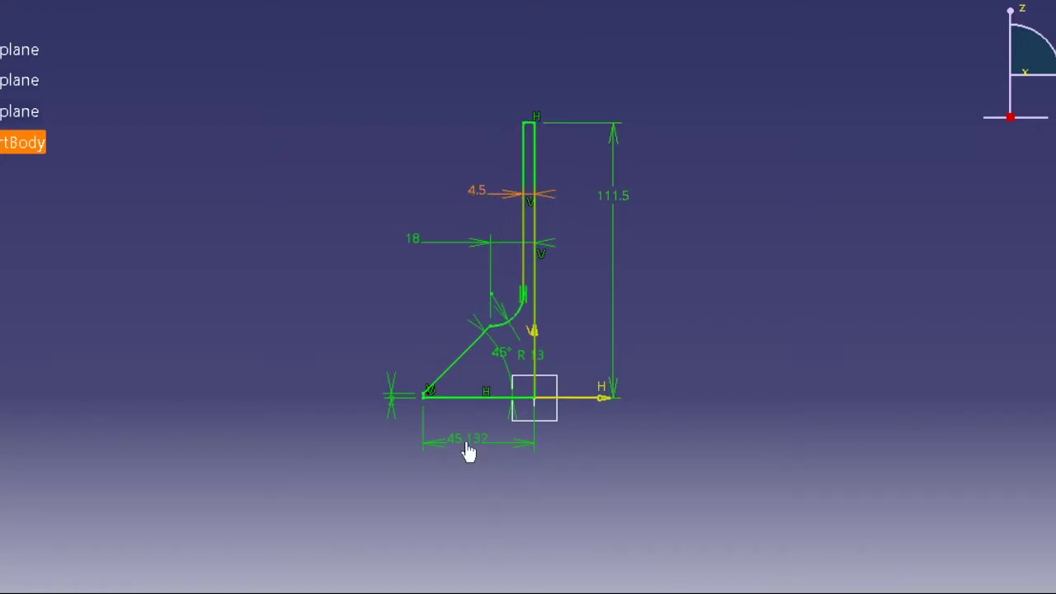
pyautogui.doubleClick(467, 451)
pyautogui.write('22')
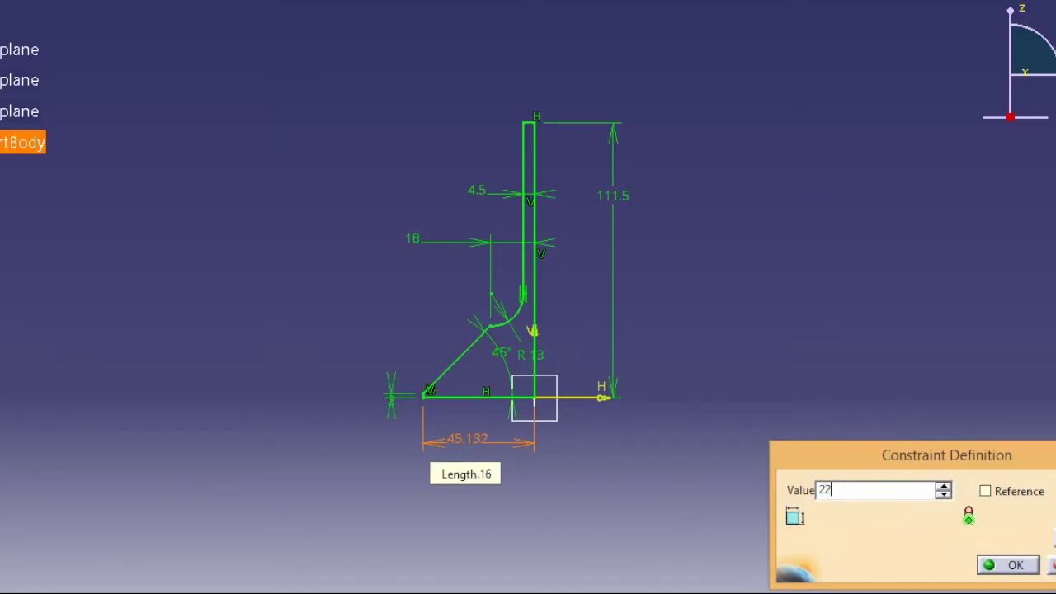
pyautogui.write('.5')
pyautogui.press('Return')
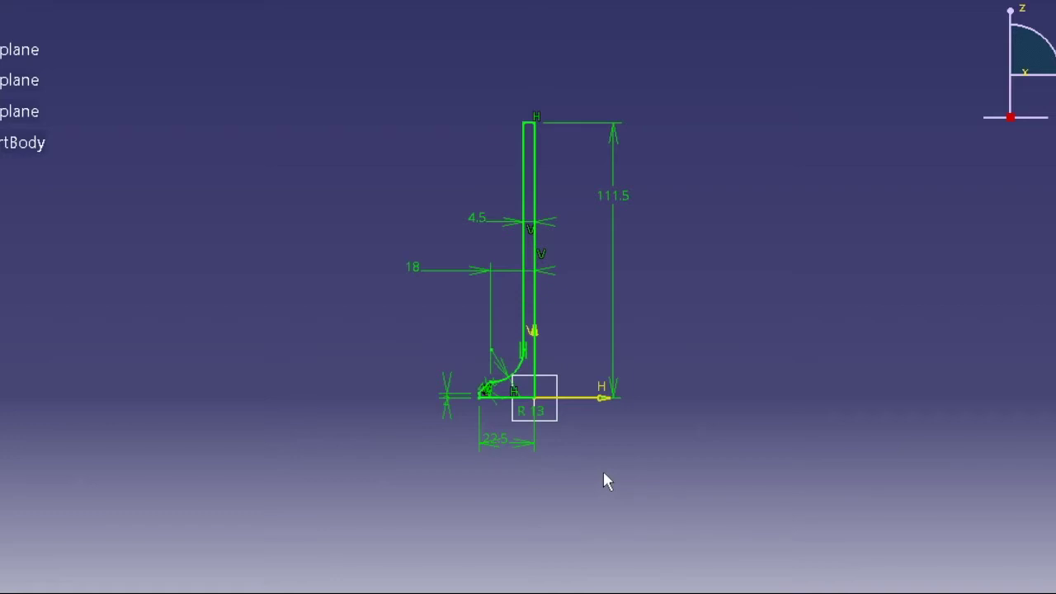
# Try to make the fillet arc tangent to the slanted head edge.
pyautogui.moveTo(598, 459)
pyautogui.mouseDown(button='middle')
pyautogui.moveTo(585, 146)
pyautogui.moveTo(586, 232)
pyautogui.moveTo(591, 173)
pyautogui.mouseUp(button='middle')
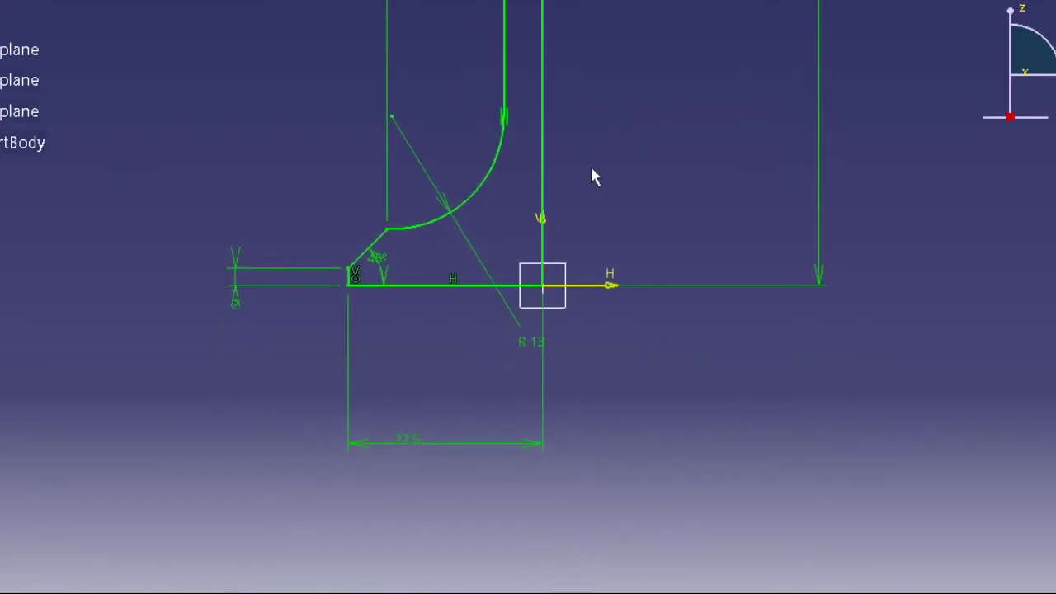
pyautogui.keyDown('ctrl'); pyautogui.click(407, 229); pyautogui.keyUp('ctrl')
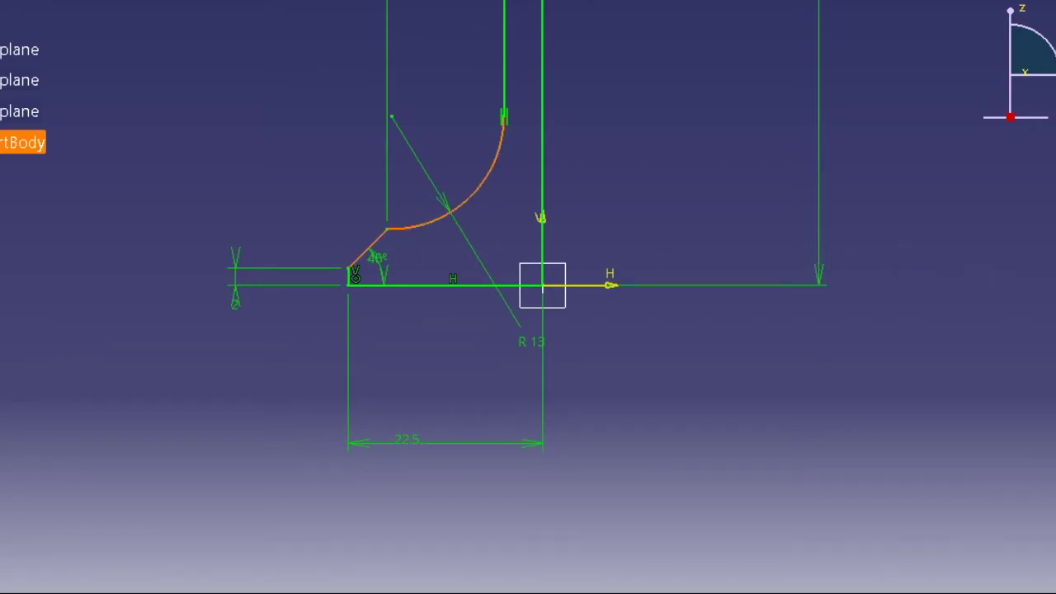
pyautogui.click(1054, 425)
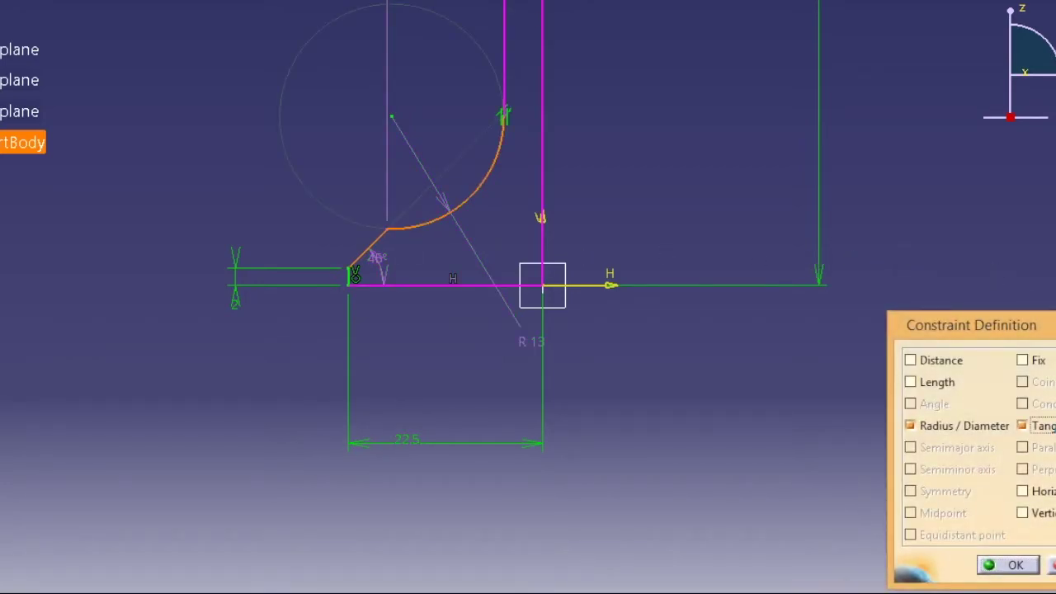
pyautogui.click(1012, 566)
pyautogui.click(922, 325)
# Exit the sketch and revolve the profile 360° about its long vertical edge as a Shaft.
pyautogui.moveTo(640, 333); pyautogui.dragTo(637, 386, button='middle')
pyautogui.moveTo(648, 140); pyautogui.dragTo(639, 268, button='middle')
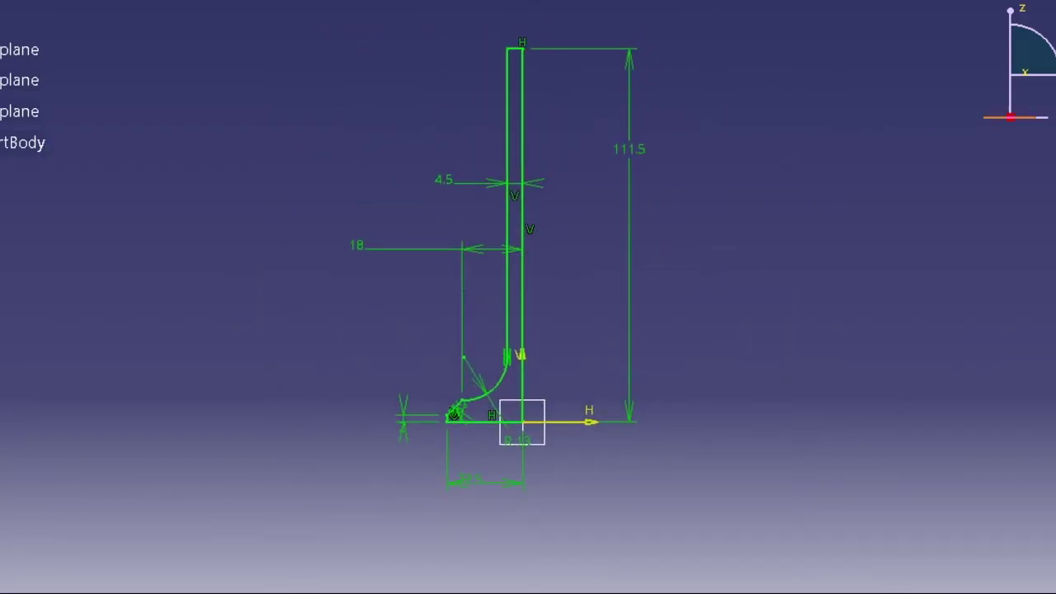
pyautogui.click(1054, 194)
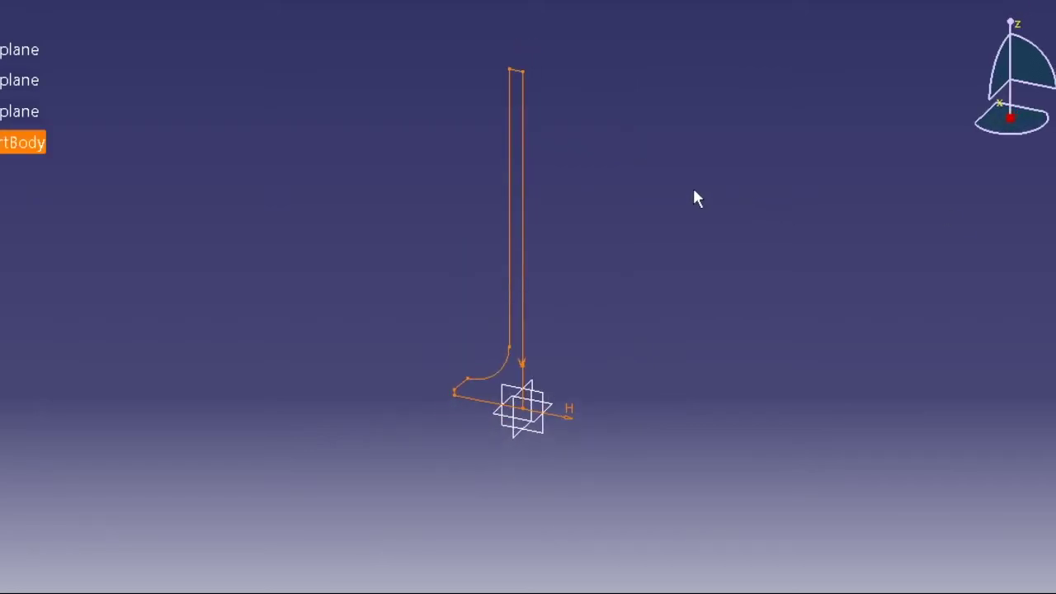
pyautogui.click(278, 1)
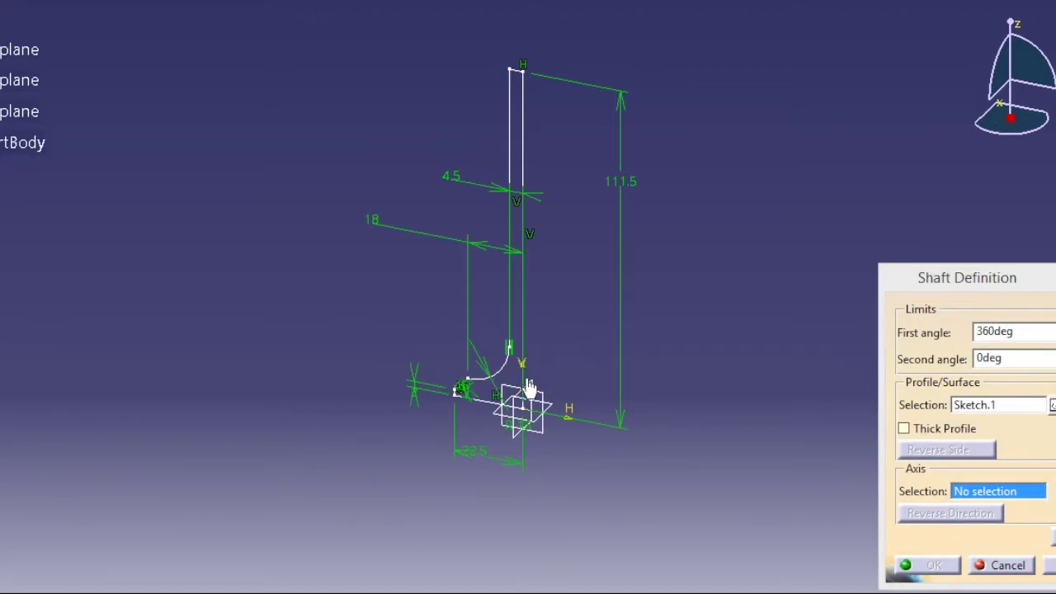
pyautogui.click(528, 400)
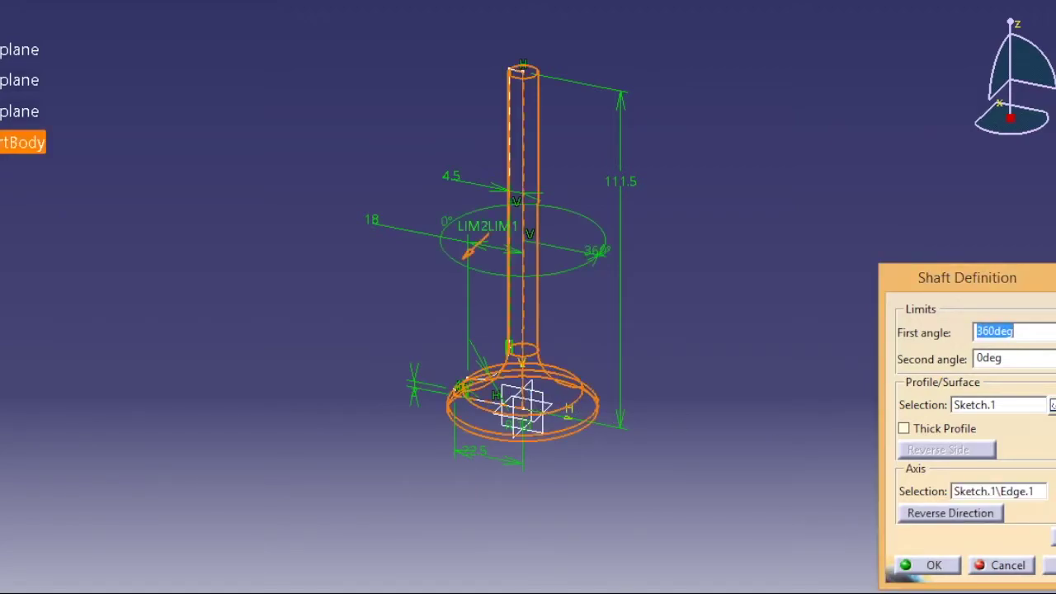
pyautogui.click(946, 566)
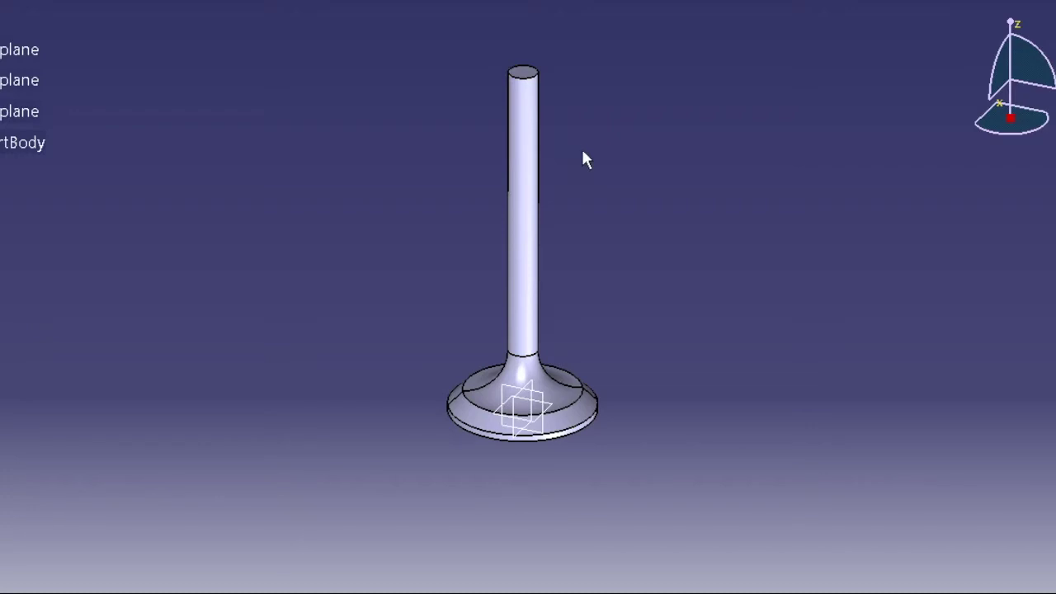
# Start a sketch on the second reference plane and draw a centered rectangle about 12.8 by 9.4 mm across the stem's side near its upper end.
pyautogui.click(32, 81)
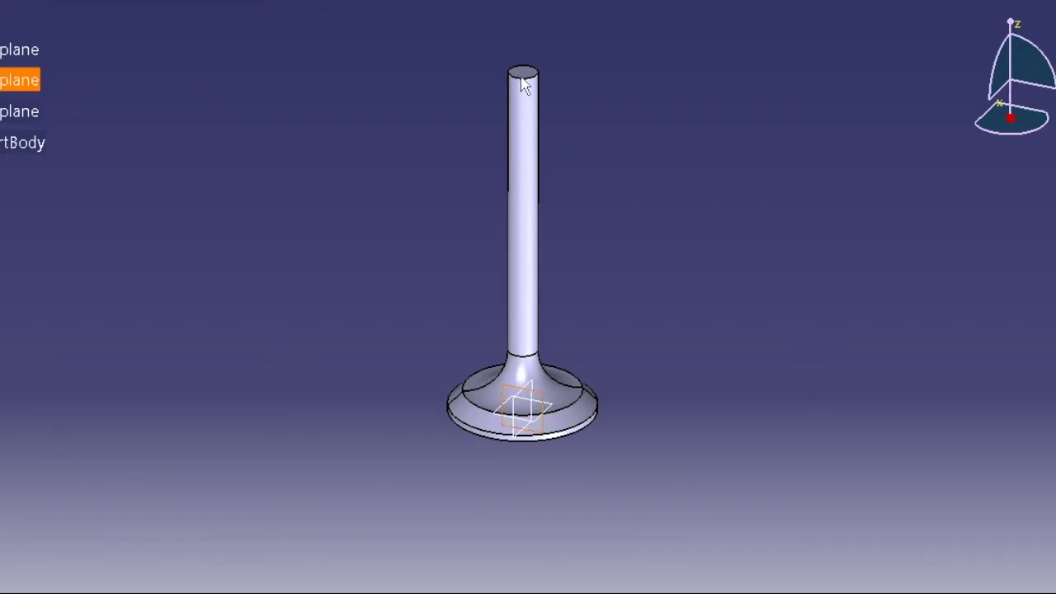
pyautogui.click(701, 0)
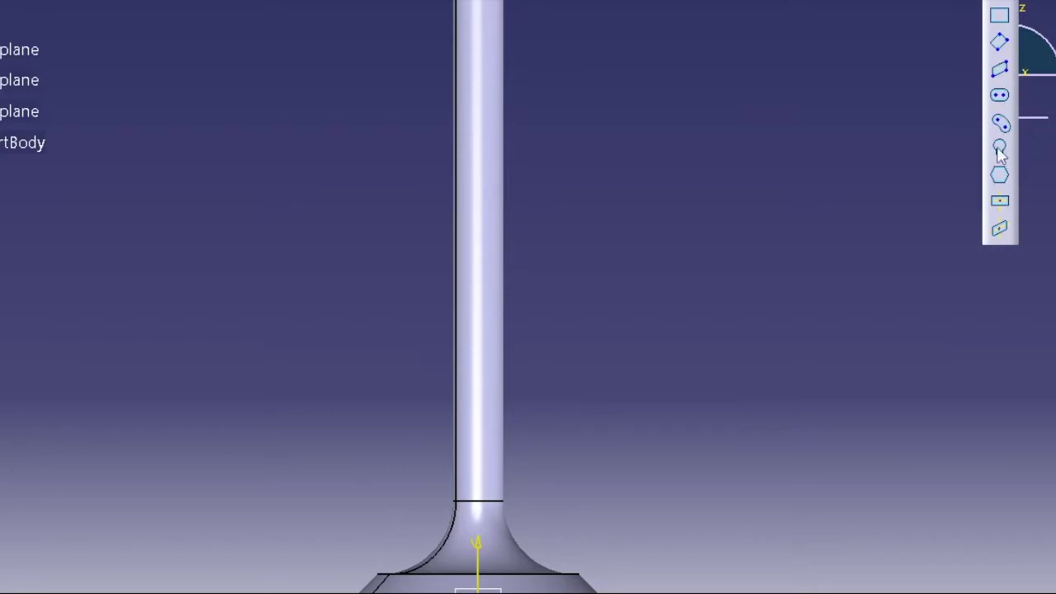
pyautogui.click(999, 203)
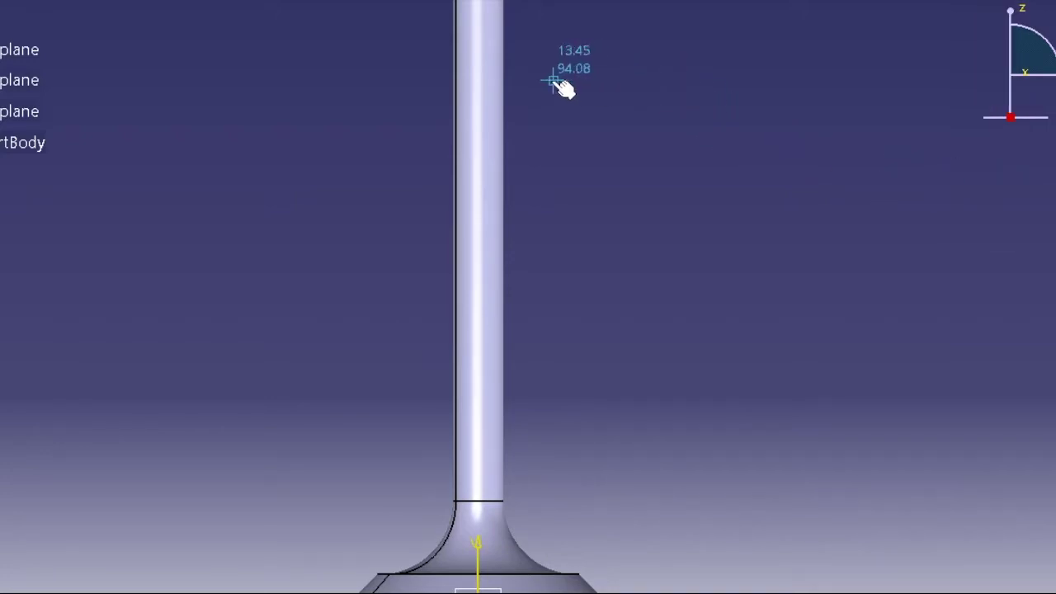
pyautogui.click(526, 49)
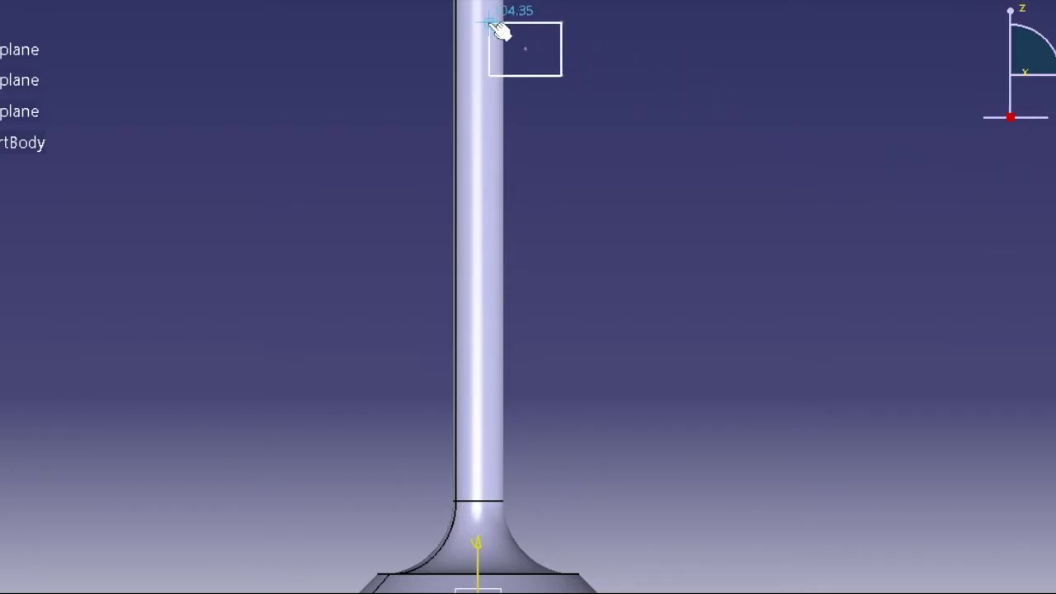
pyautogui.click(489, 22)
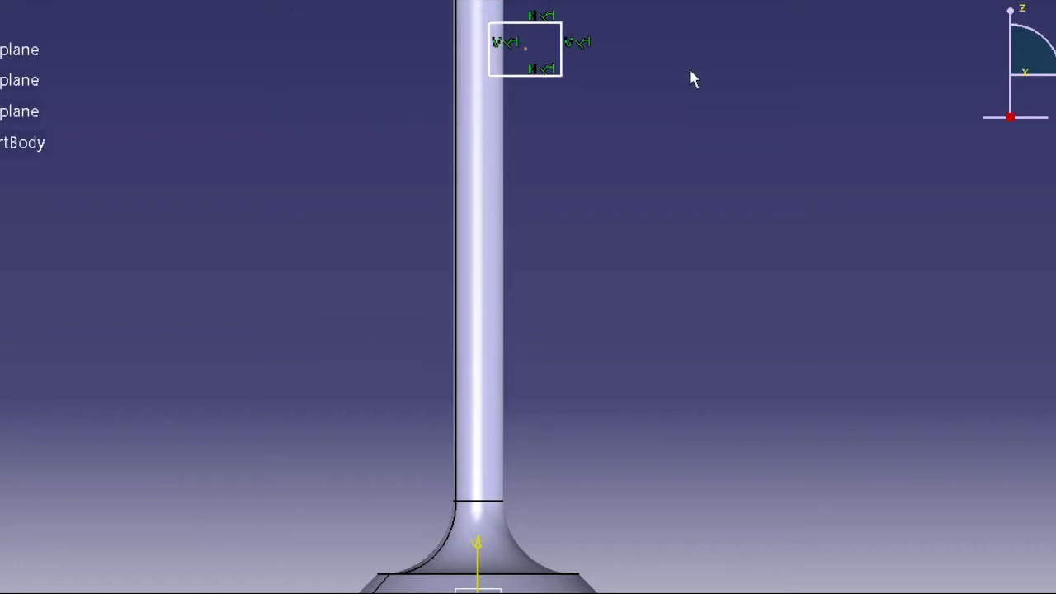
# Dimension the rectangle's width and height.
pyautogui.click(528, 75)
pyautogui.click(534, 102)
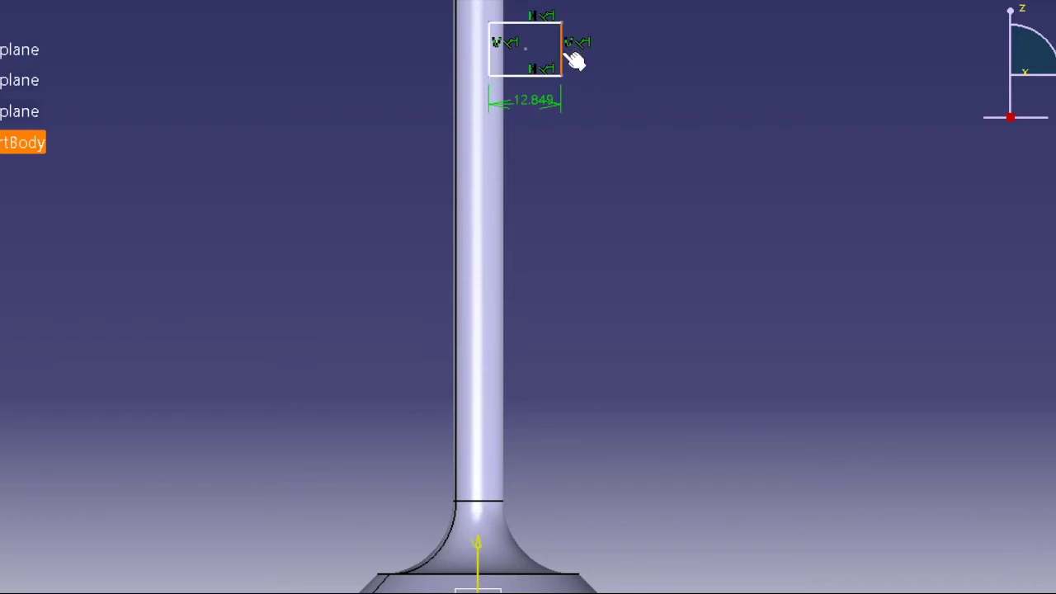
pyautogui.click(564, 53)
pyautogui.click(613, 66)
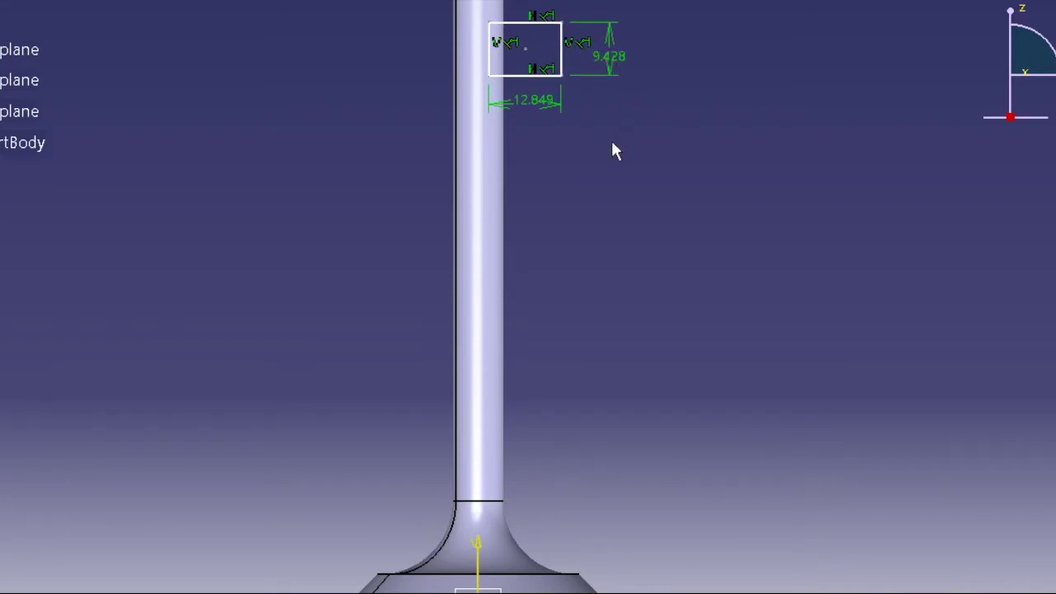
# Dimension the rectangle's inner vertical edge from the stem axis and its upper edge from the stem's end face.
pyautogui.click(490, 64)
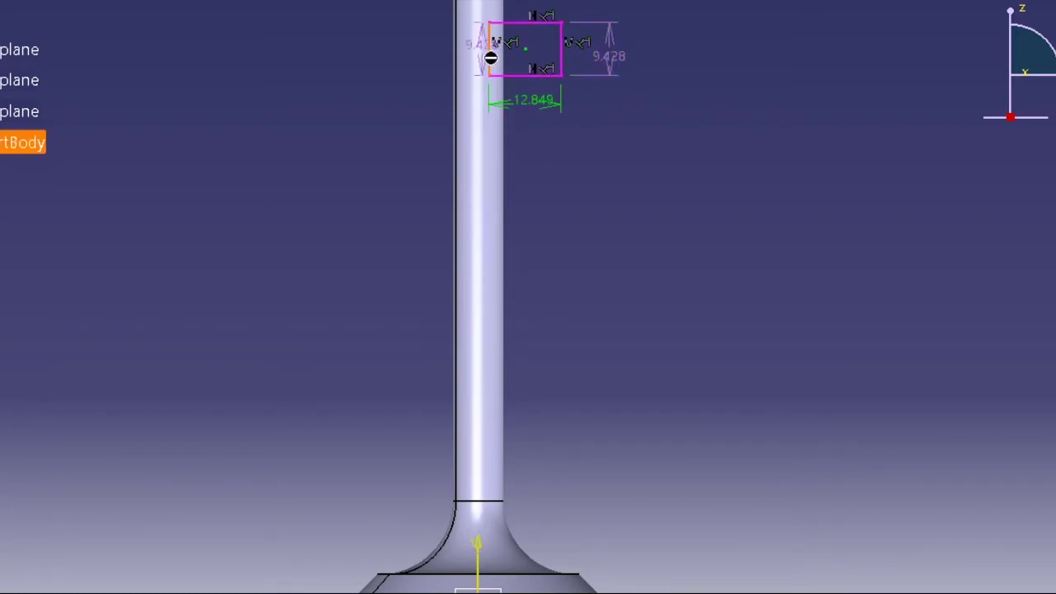
pyautogui.click(478, 55)
pyautogui.click(357, 51)
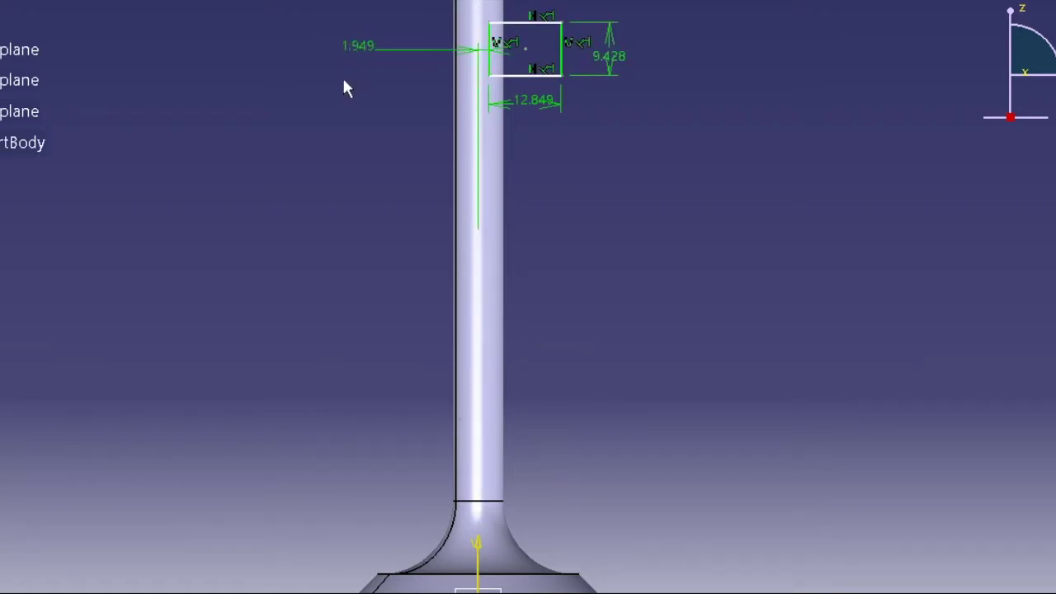
pyautogui.moveTo(353, 162)
pyautogui.mouseDown(button='middle')
pyautogui.moveTo(339, 242)
pyautogui.moveTo(343, 363)
pyautogui.mouseUp(button='middle')
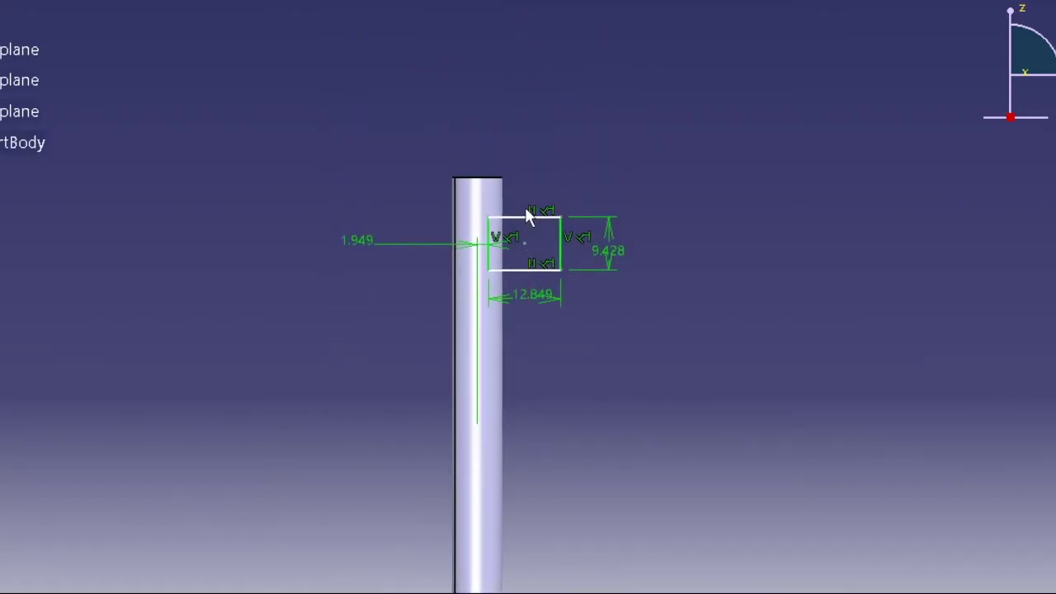
pyautogui.click(528, 217)
pyautogui.click(499, 178)
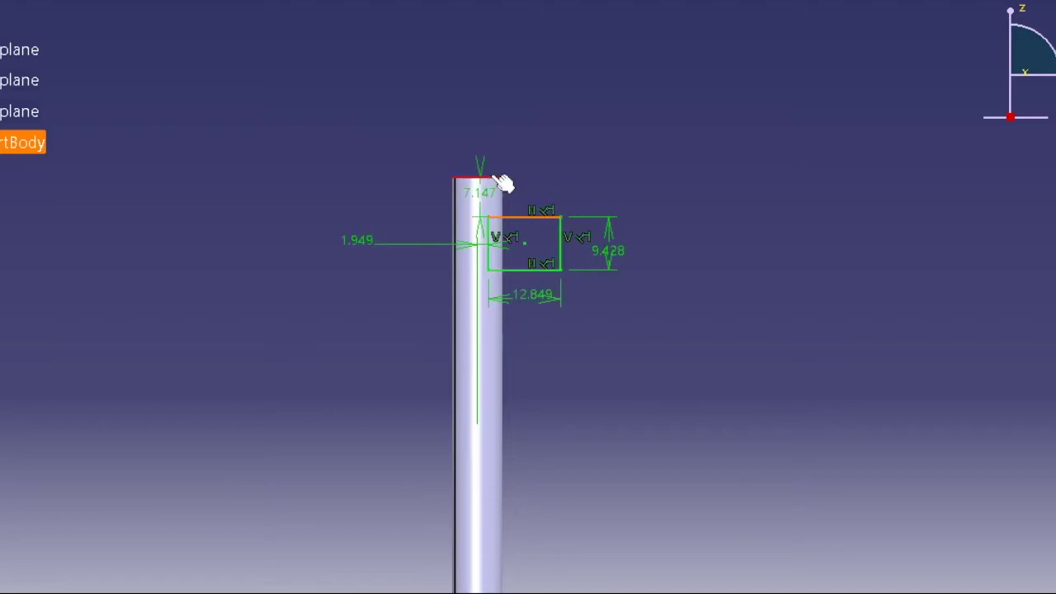
pyautogui.click(610, 155)
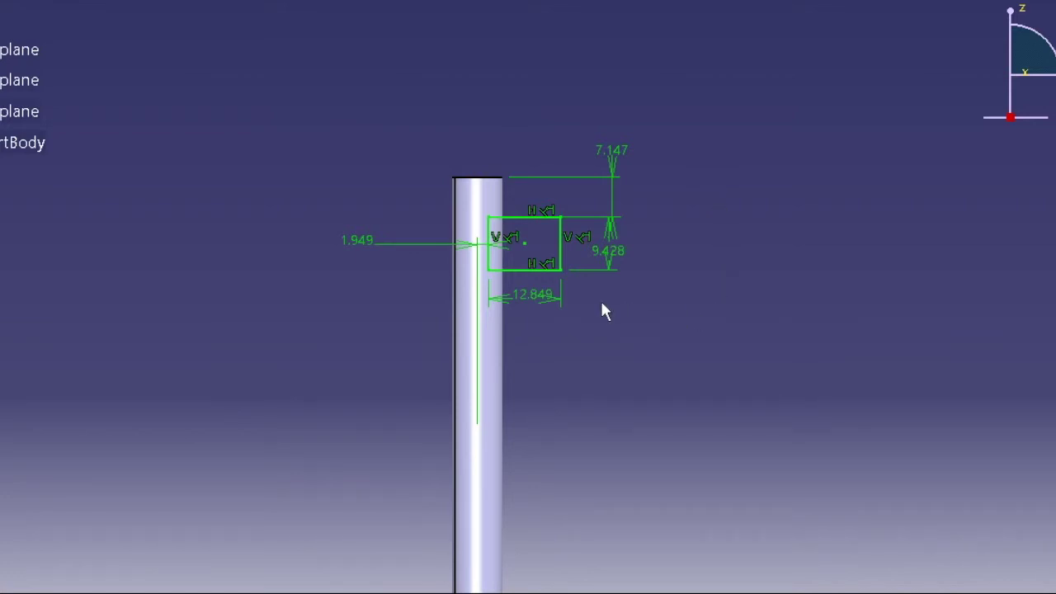
# Set the rectangle's offset from the stem axis to 3 mm and its distance from the stem's end face to 5 mm.
pyautogui.doubleClick(366, 238)
pyautogui.write('3')
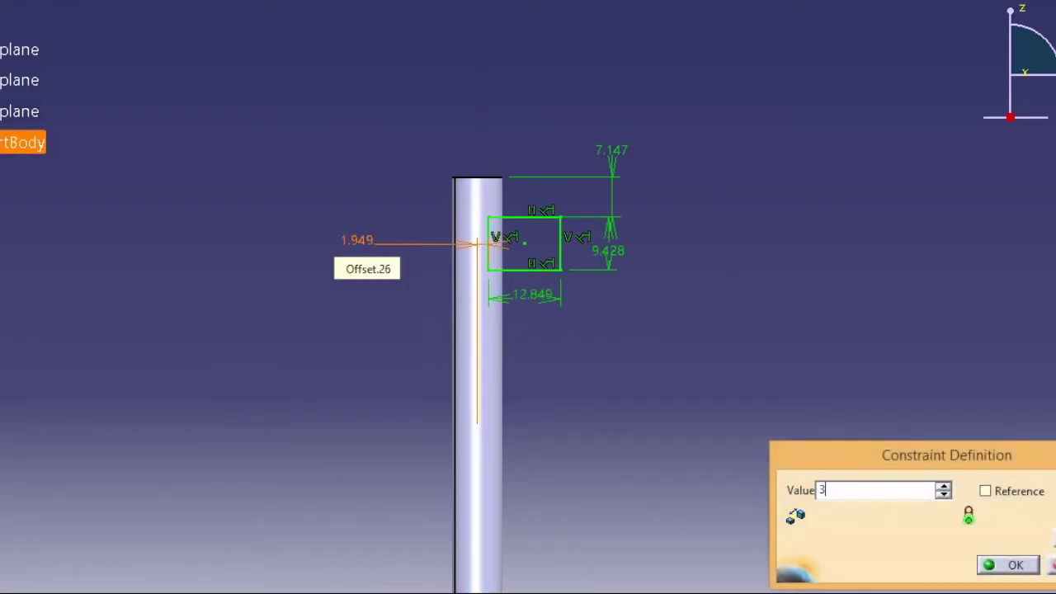
pyautogui.press('Return')
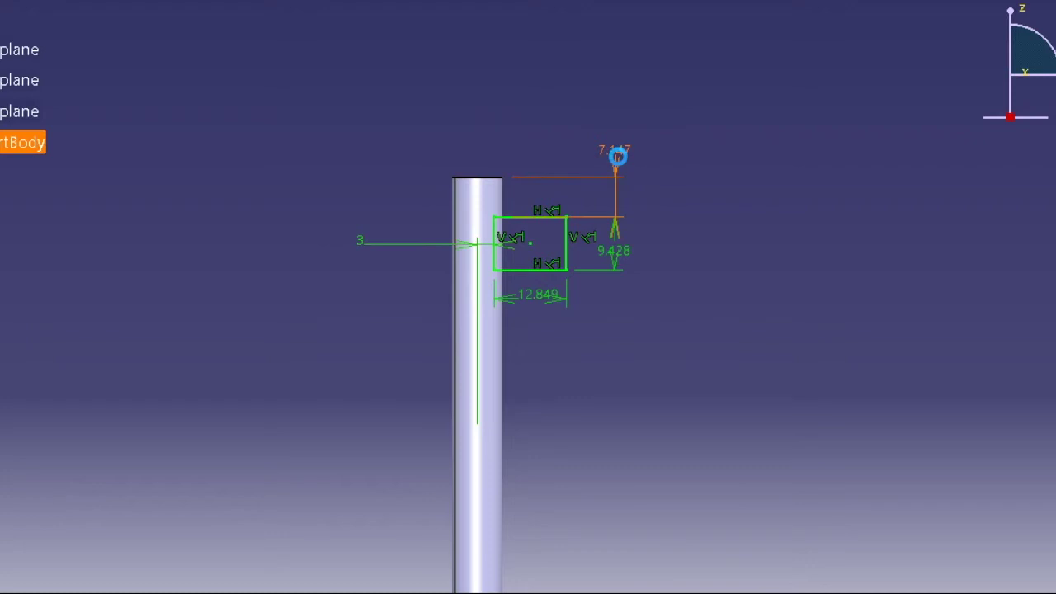
pyautogui.doubleClick(617, 156)
pyautogui.write('5mm')
pyautogui.press('Return')
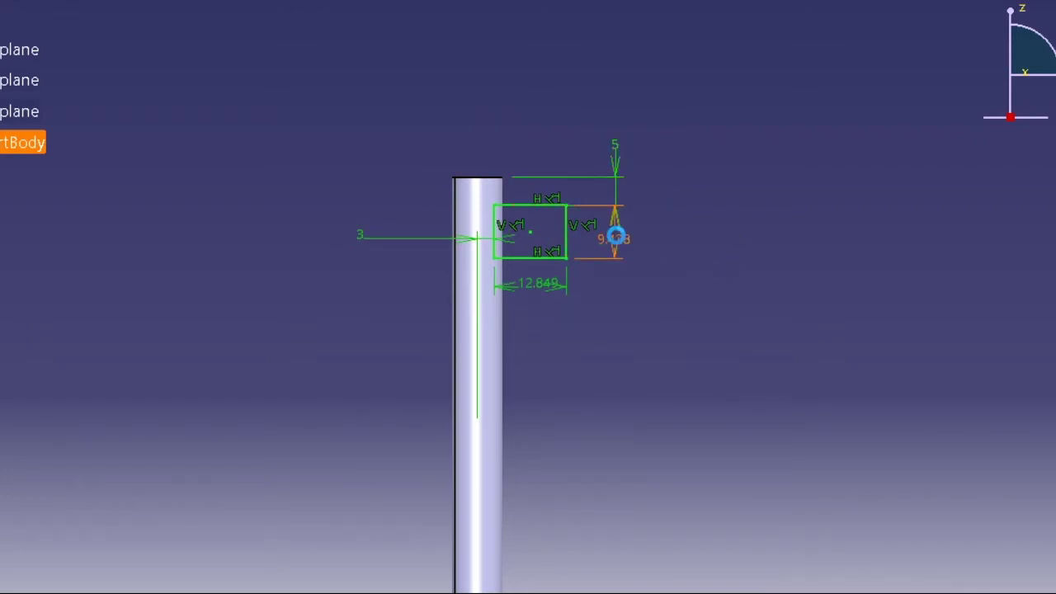
# Set the rectangle's height and width to 3 mm each.
pyautogui.doubleClick(615, 237)
pyautogui.write('3mm')
pyautogui.press('Return')
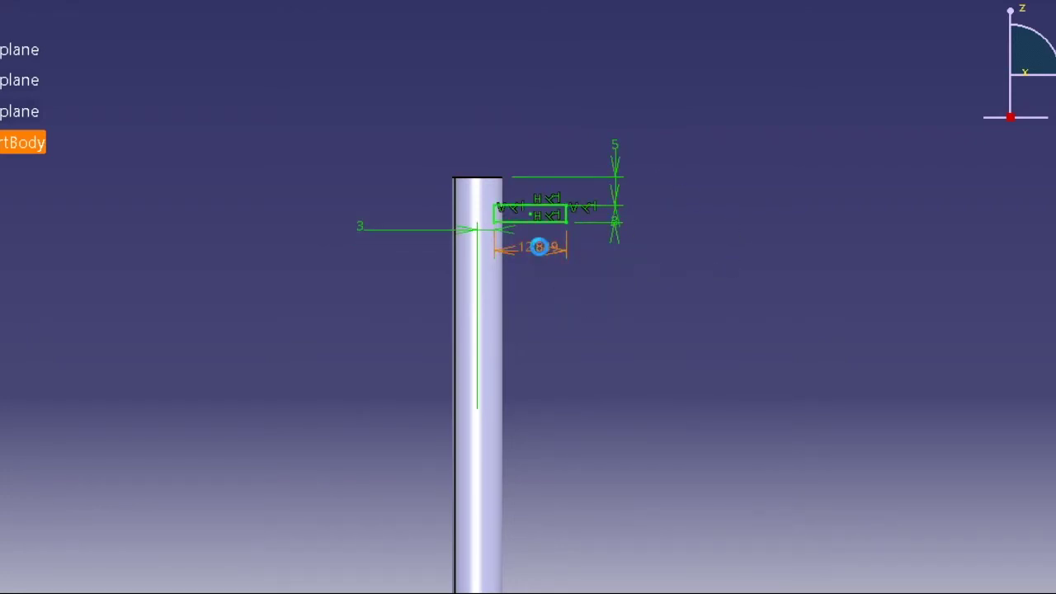
pyautogui.doubleClick(538, 247)
pyautogui.write('3')
pyautogui.press('Return')
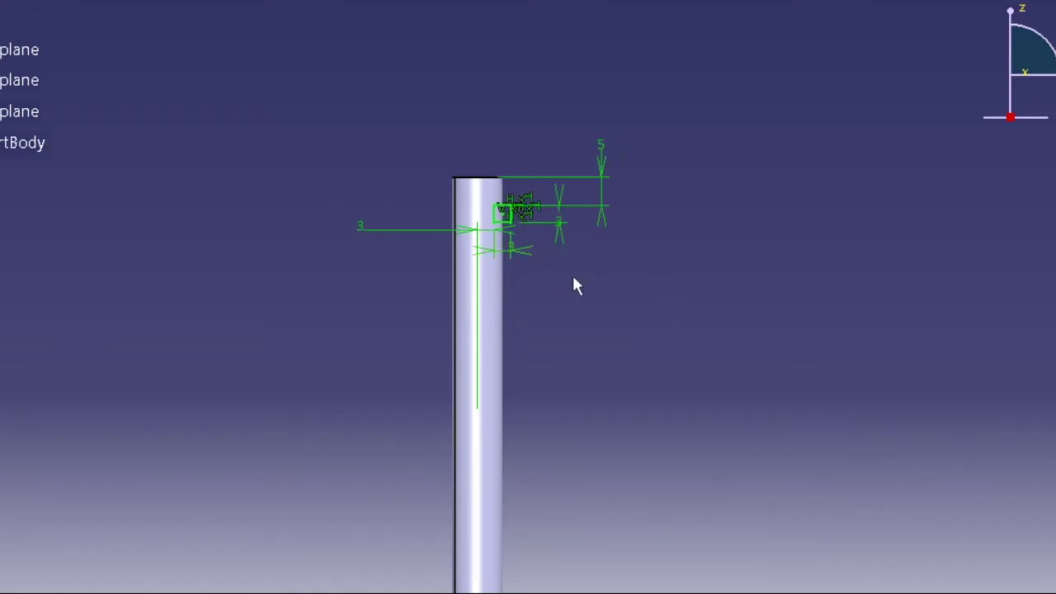
# Round the rectangle's two inner corners with a 0.2 mm radius, converting the length constraint into a distance.
pyautogui.moveTo(573, 278)
pyautogui.mouseDown(button='middle')
pyautogui.moveTo(567, 108)
pyautogui.moveTo(667, 450)
pyautogui.moveTo(685, 248)
pyautogui.mouseUp(button='middle')
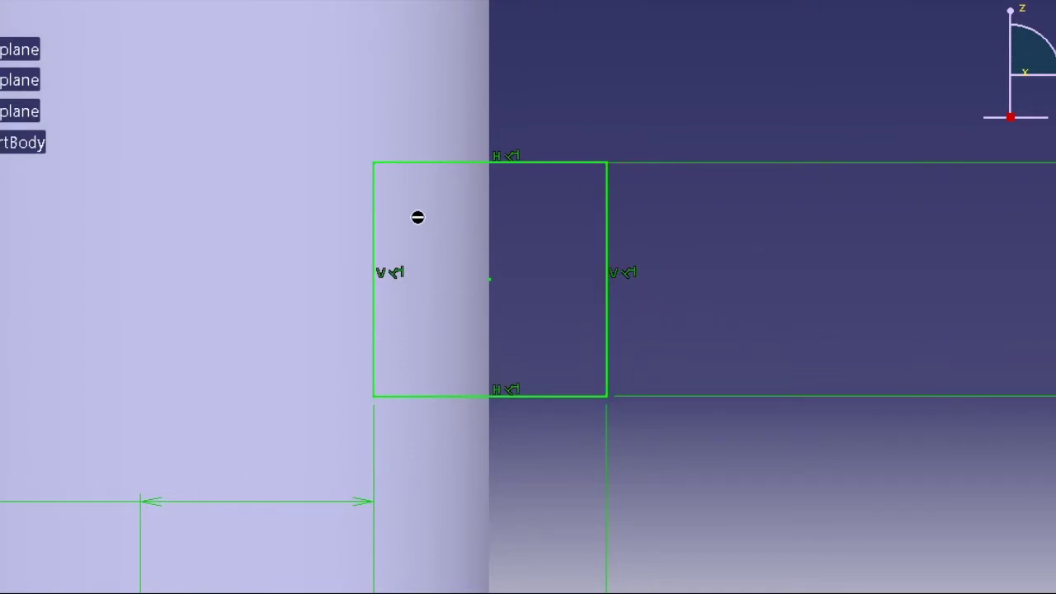
pyautogui.click(373, 188)
pyautogui.click(390, 164)
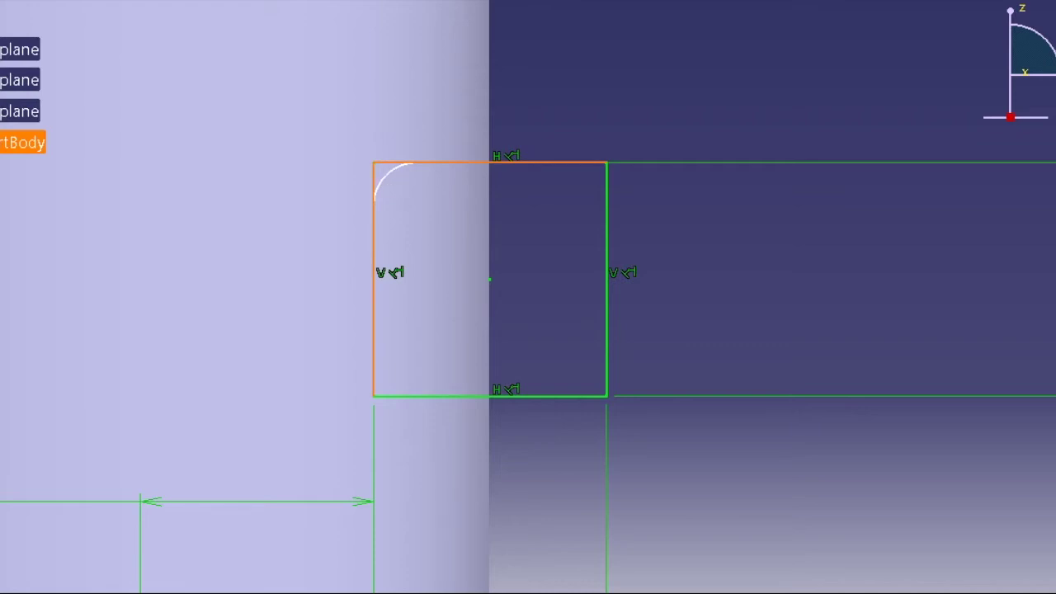
pyautogui.click(389, 181)
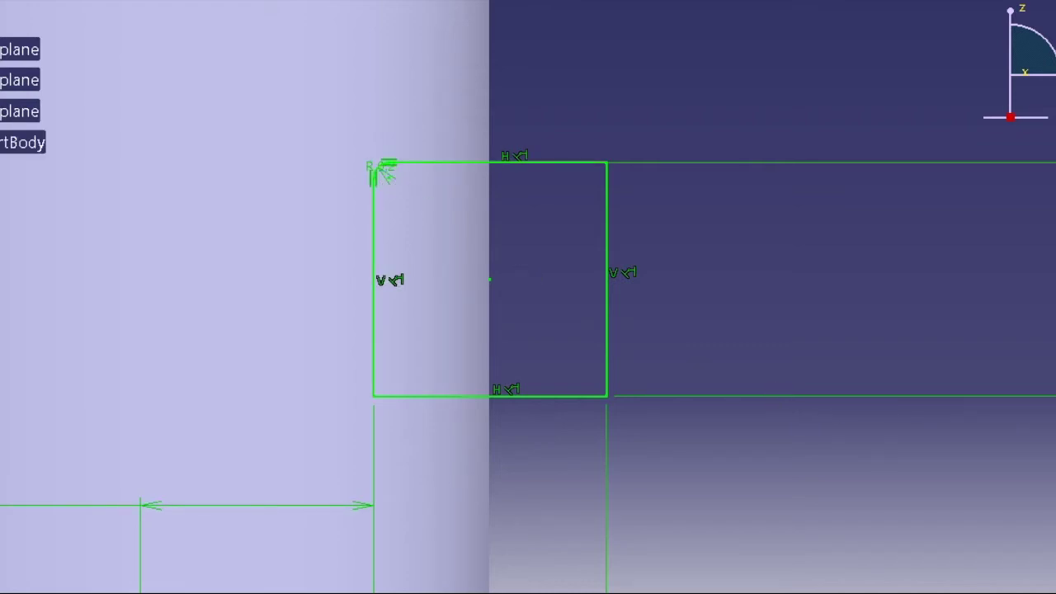
pyautogui.click(382, 384)
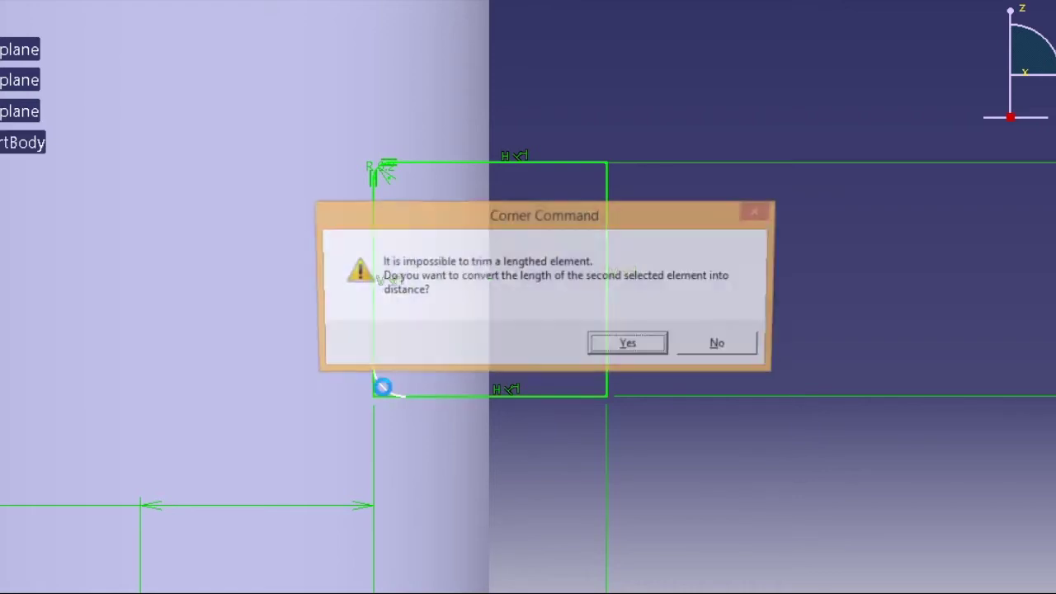
pyautogui.click(617, 346)
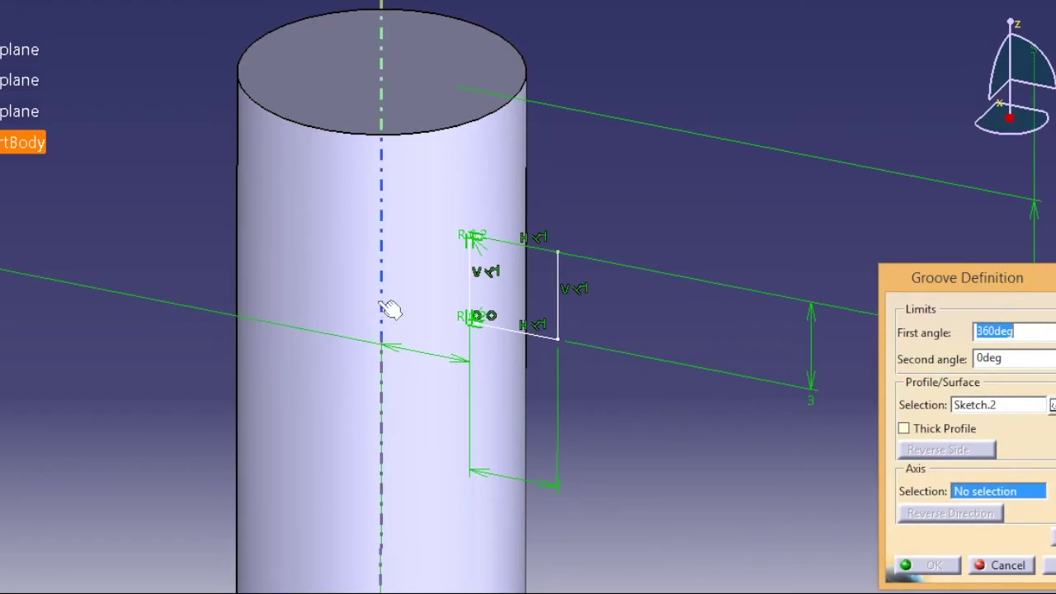
# Cut a 360° groove around the stem from the rounded rectangle sketch, using the stem's centre axis.
pyautogui.click(386, 307)
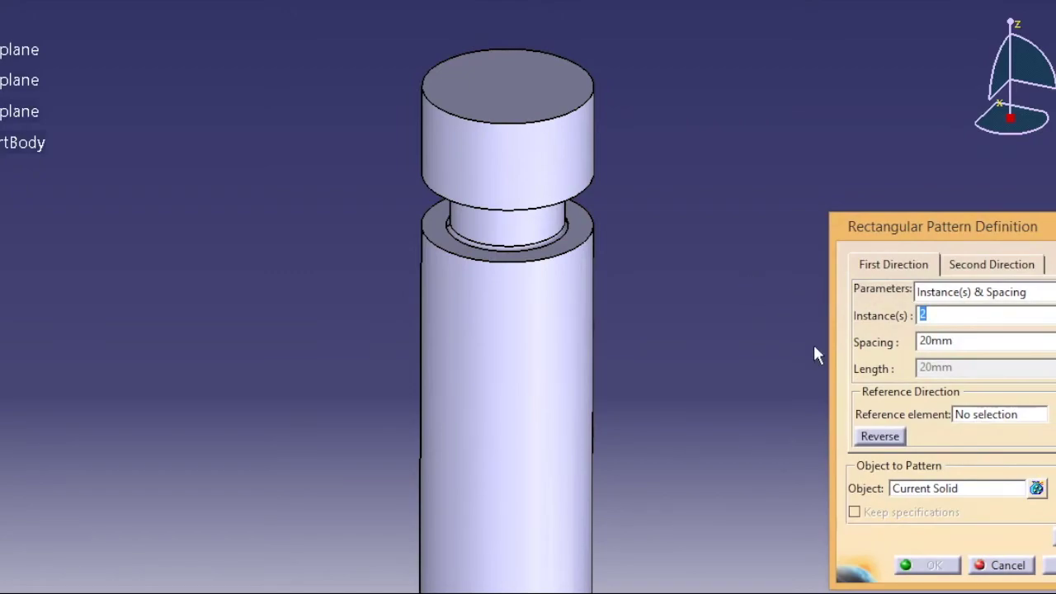
# Create a rectangular pattern of the groove with 3 instances spaced 3 mm apart, using the stem's cylindrical face as the reference direction.
pyautogui.write('3')
pyautogui.doubleClick(945, 341)
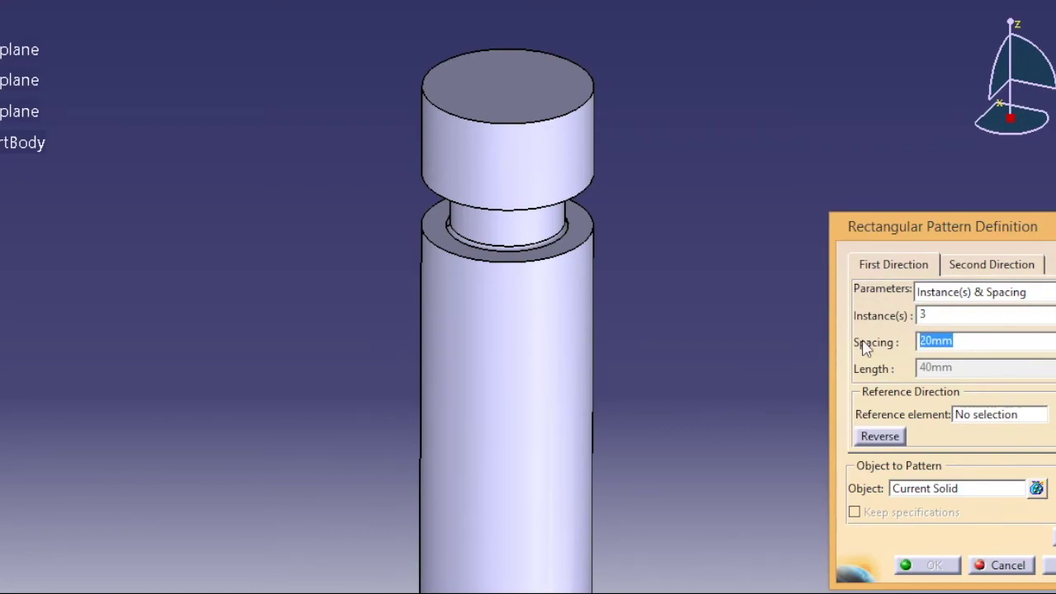
pyautogui.write('3')
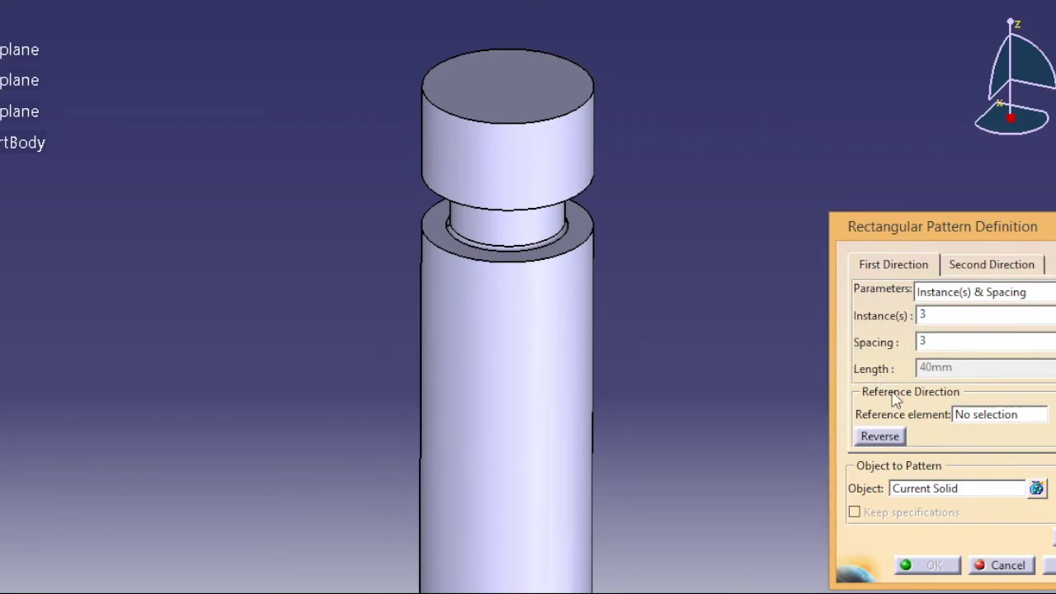
pyautogui.click(940, 490)
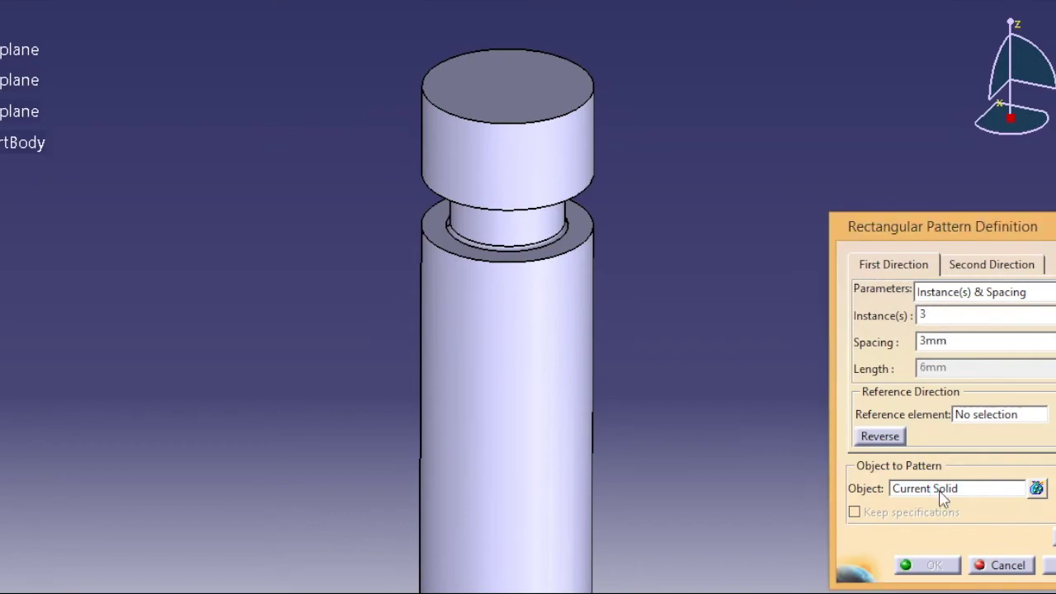
pyautogui.click(499, 233)
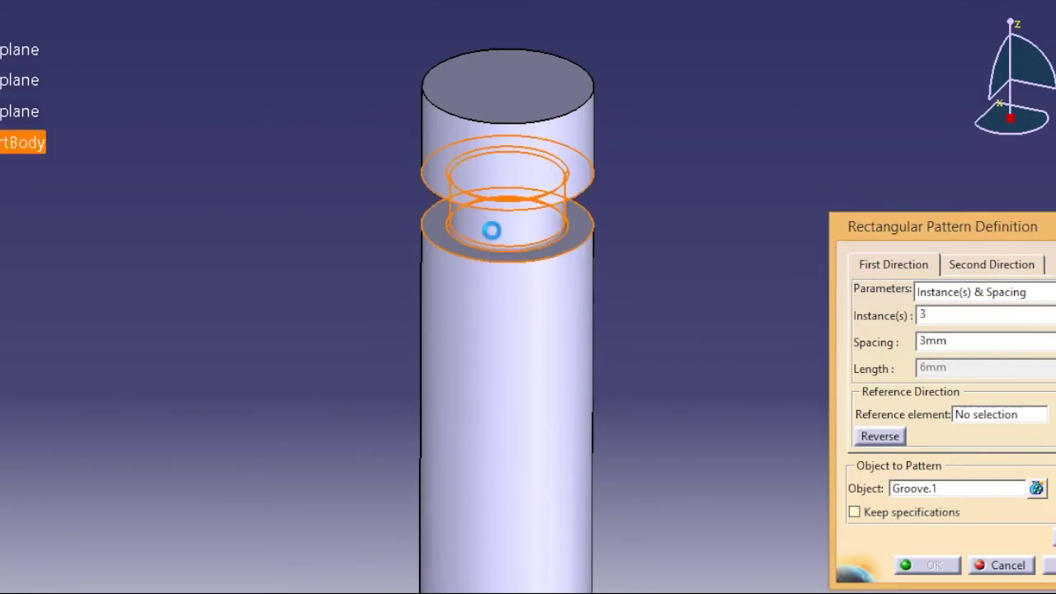
pyautogui.click(979, 416)
pyautogui.click(509, 357)
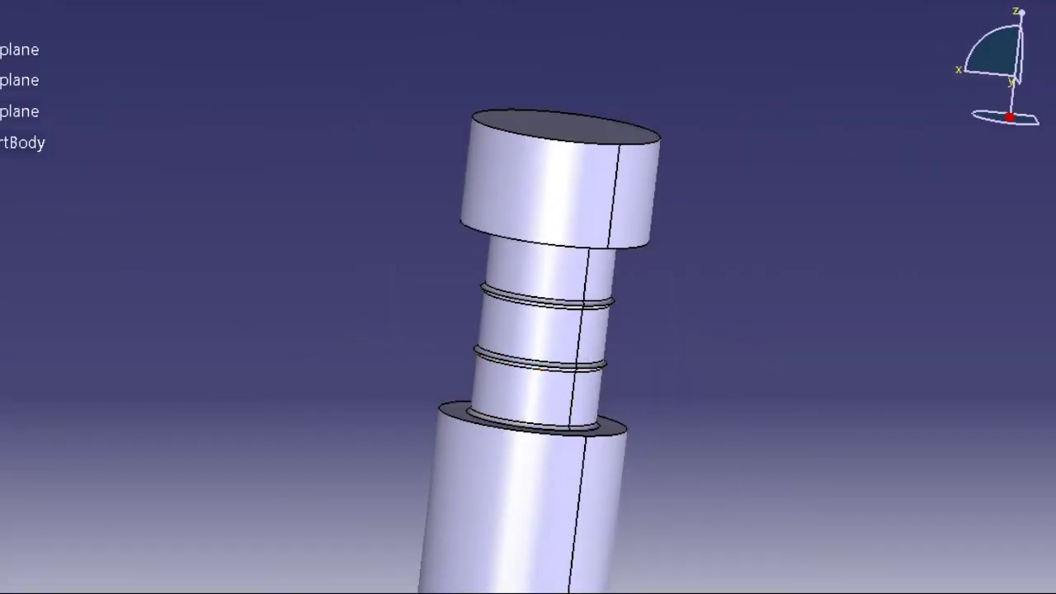
# Edit the groove's profile sketch to set the rectangle's height to 1.8 mm and update the part.
pyautogui.click(1, 142)
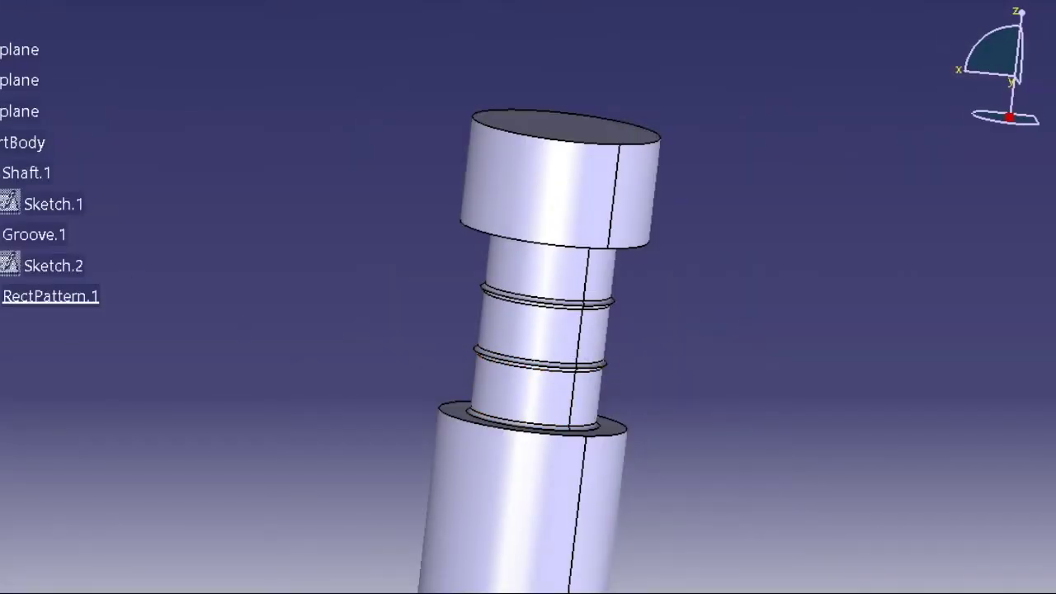
pyautogui.doubleClick(53, 265)
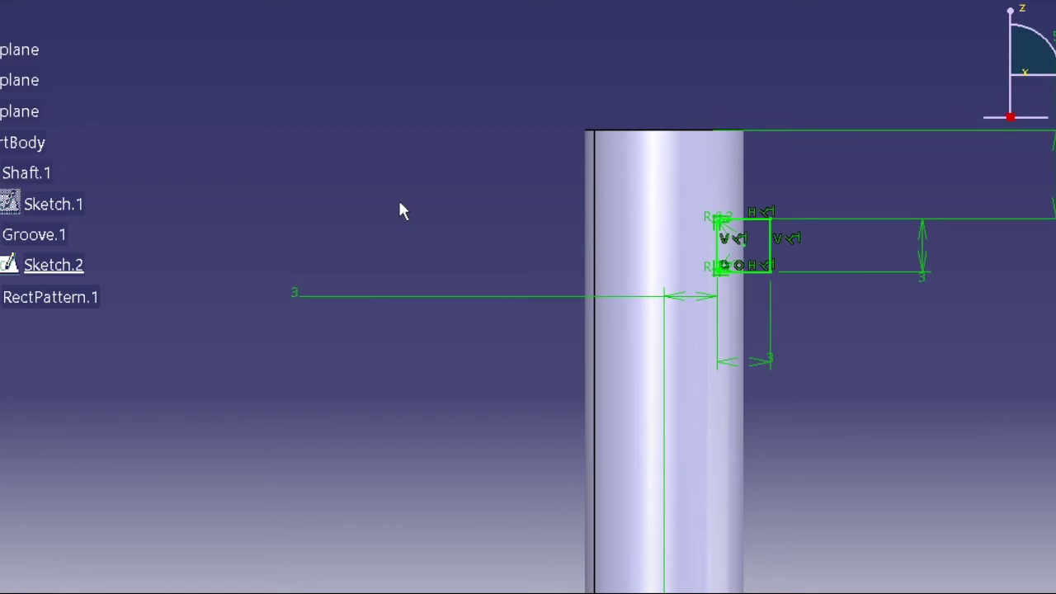
pyautogui.moveTo(555, 218); pyautogui.dragTo(487, 224, button='middle')
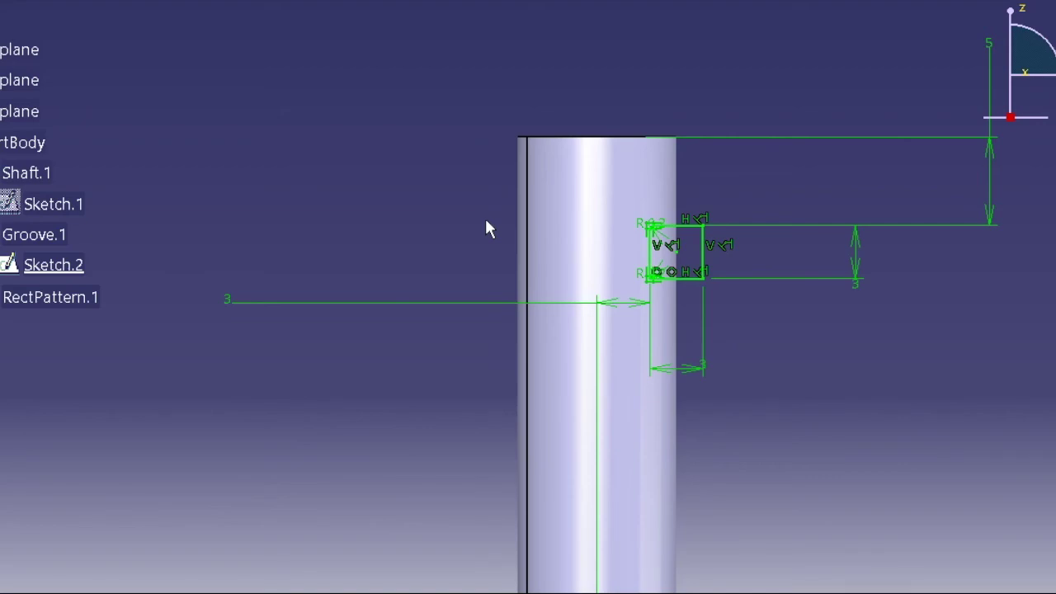
pyautogui.click(855, 262)
pyautogui.doubleClick(856, 262)
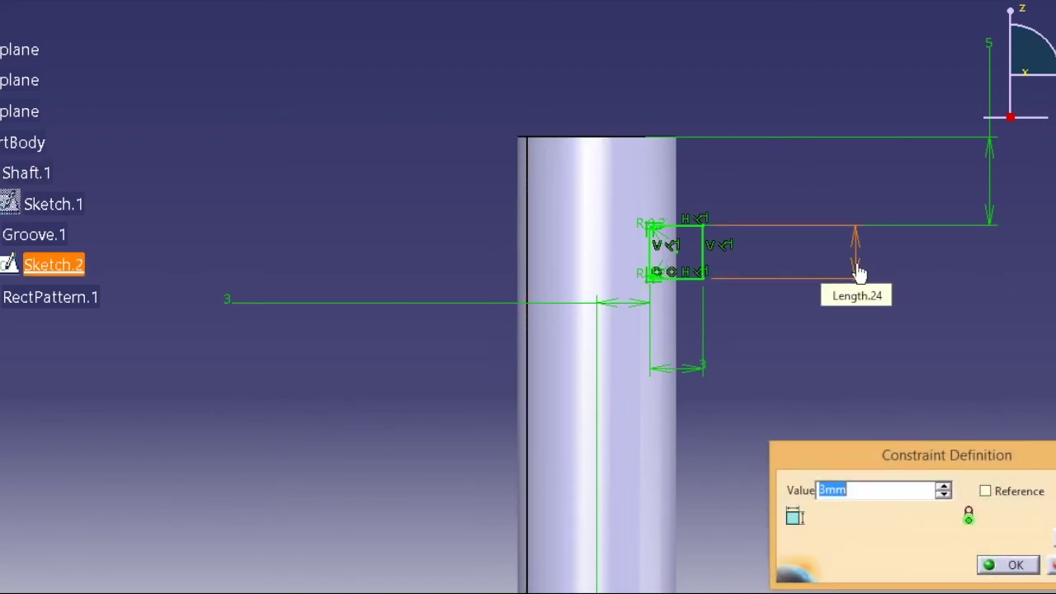
pyautogui.write('1.8')
pyautogui.press('Return')
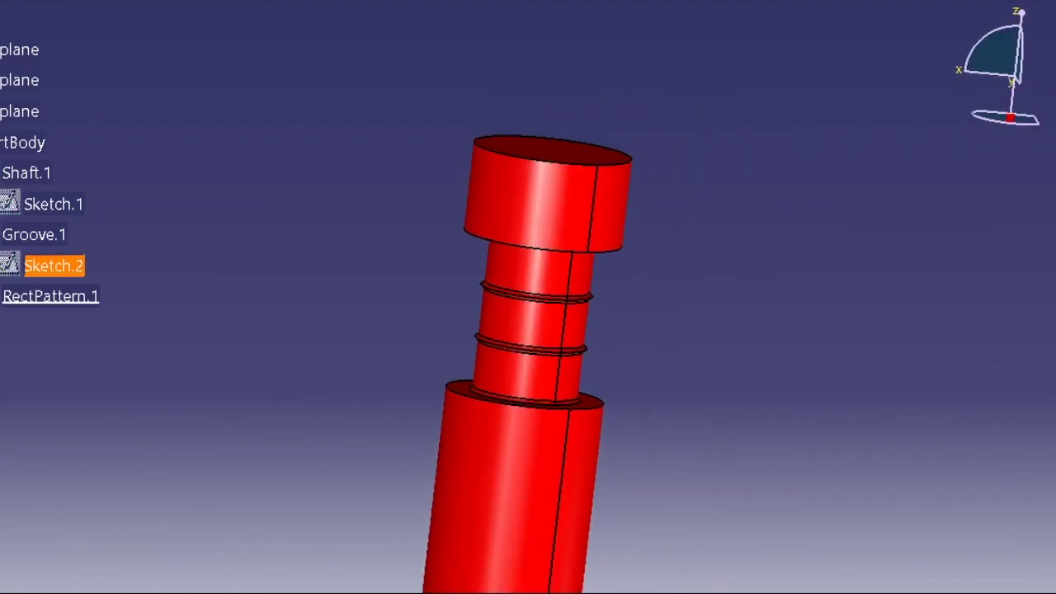
pyautogui.click(762, 453)
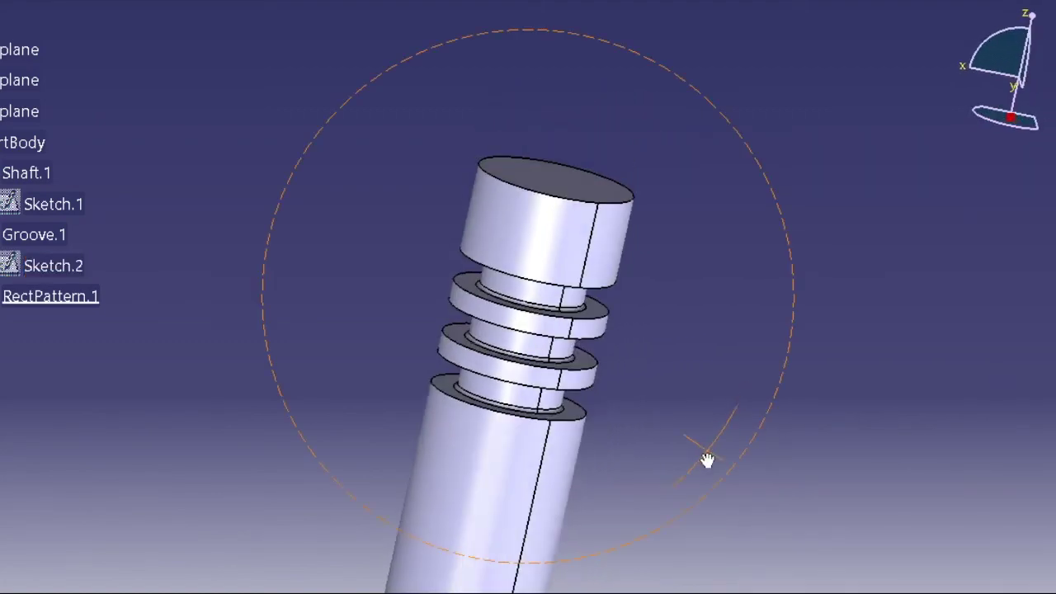